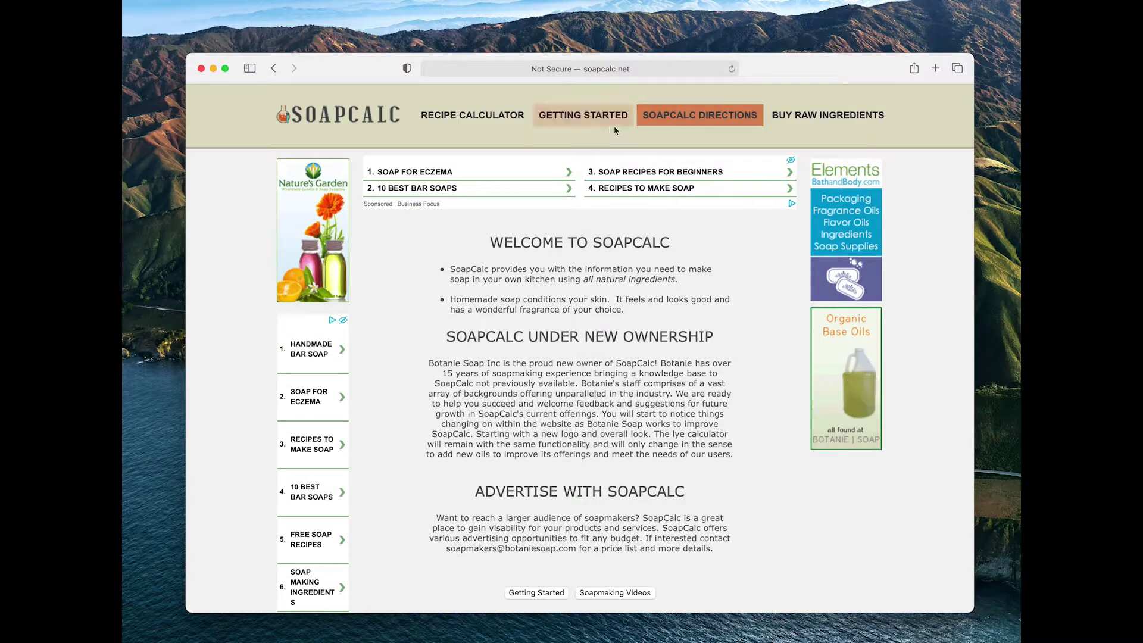
# Step: Open the recipe calculator and read the help on choosing the type of lye
pyautogui.click(474, 119)
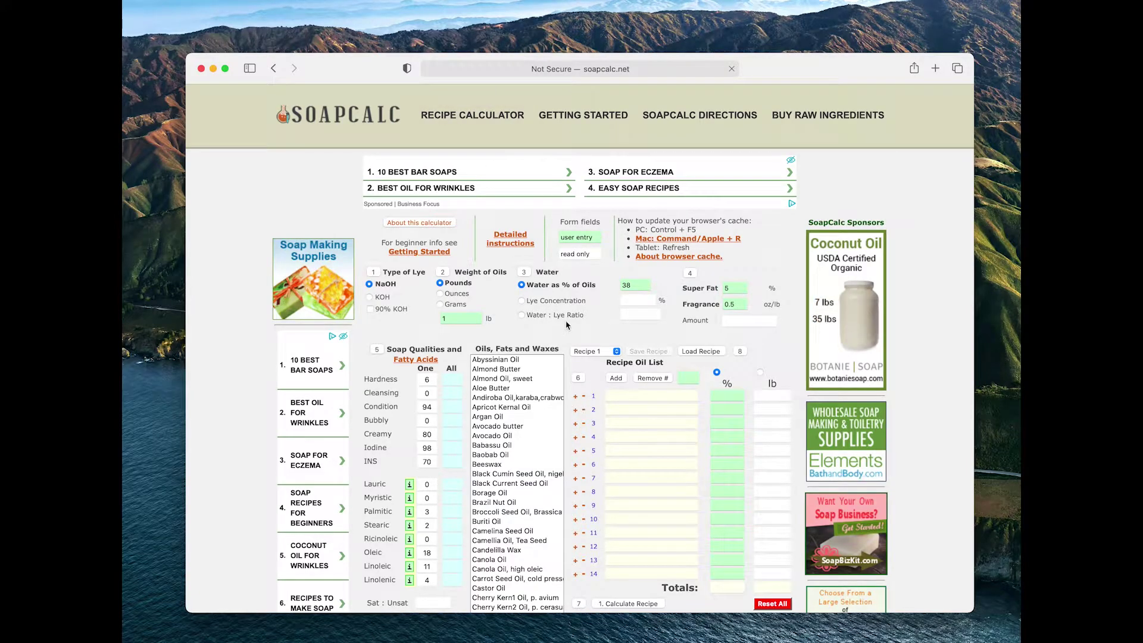
pyautogui.scroll(-3, 560, 334)
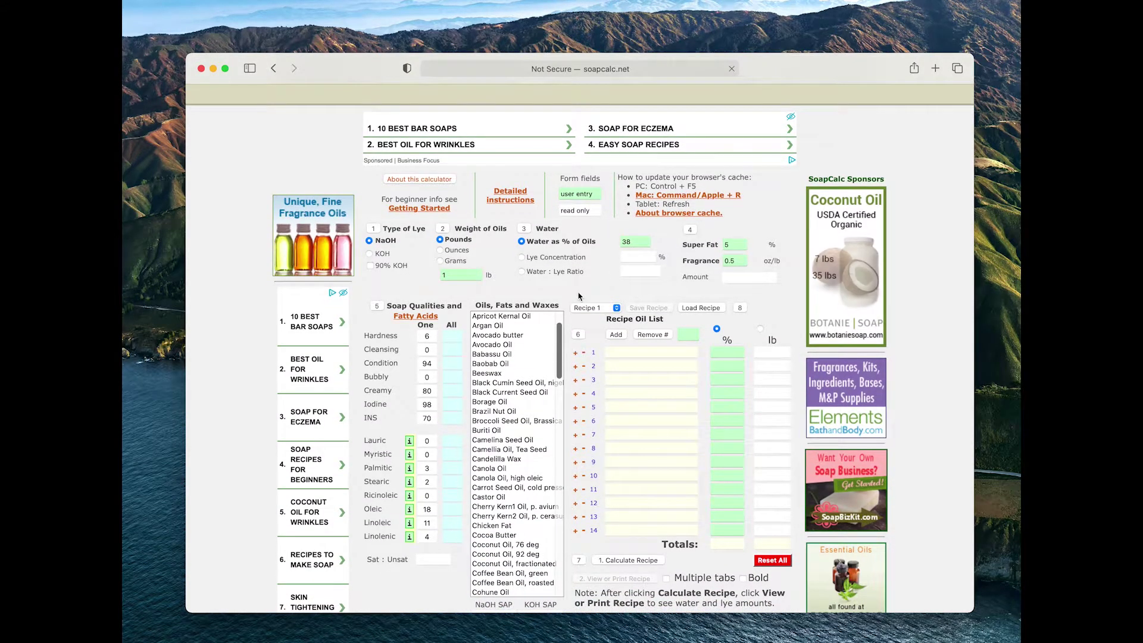
pyautogui.scroll(-2, 578, 296)
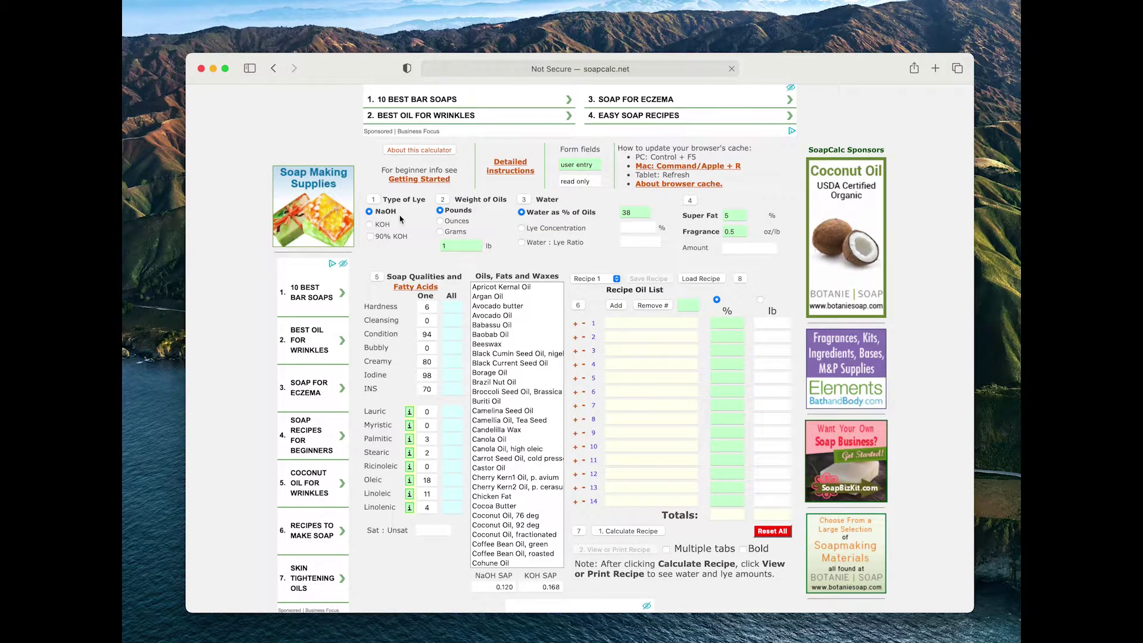
pyautogui.click(373, 199)
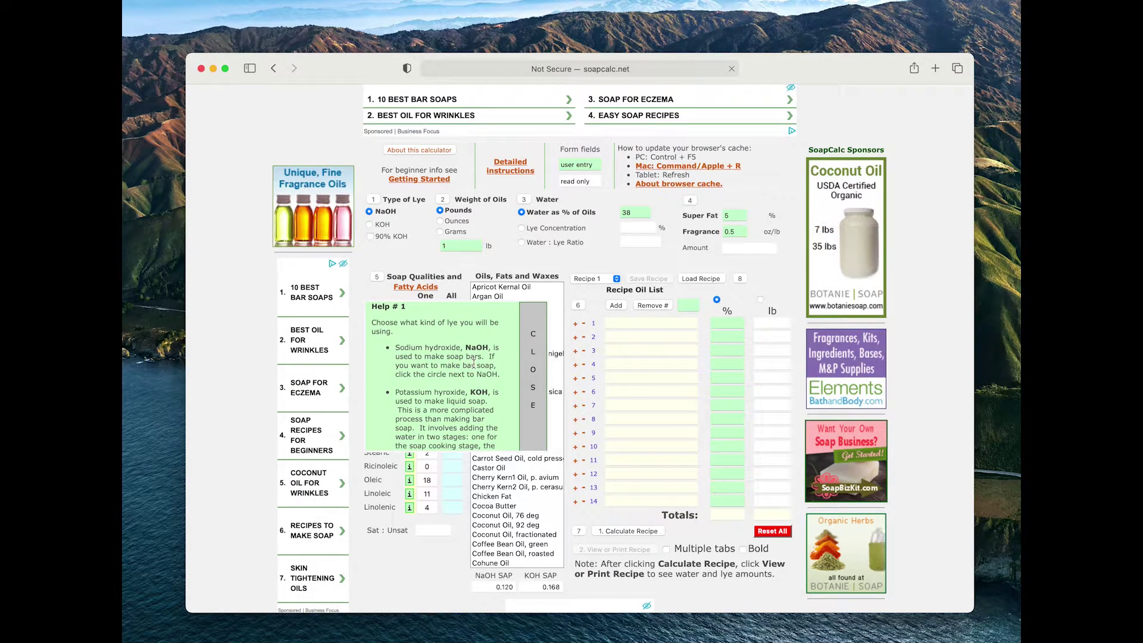
pyautogui.click(530, 371)
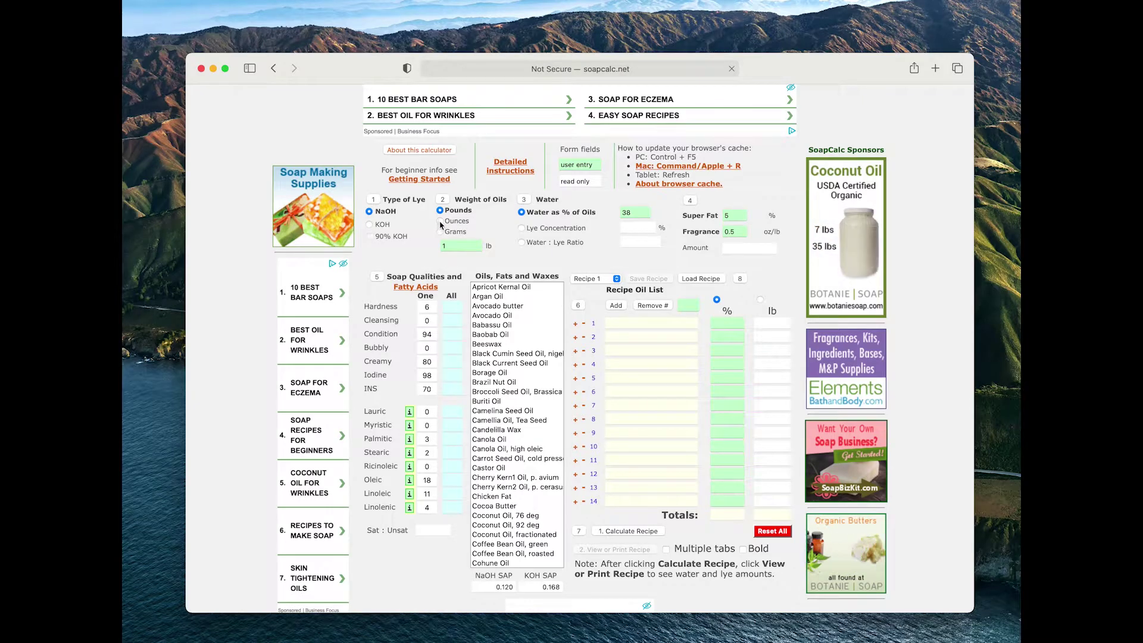
# Step: Set the weight of oils to 32 ounces
pyautogui.click(440, 222)
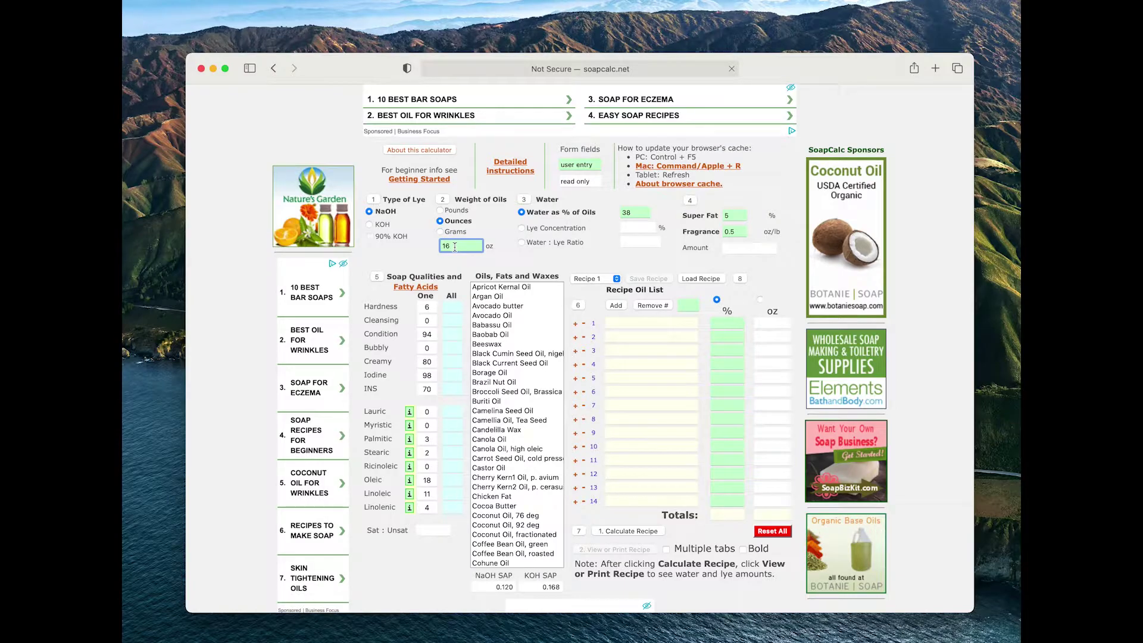
pyautogui.press('BackSpace')
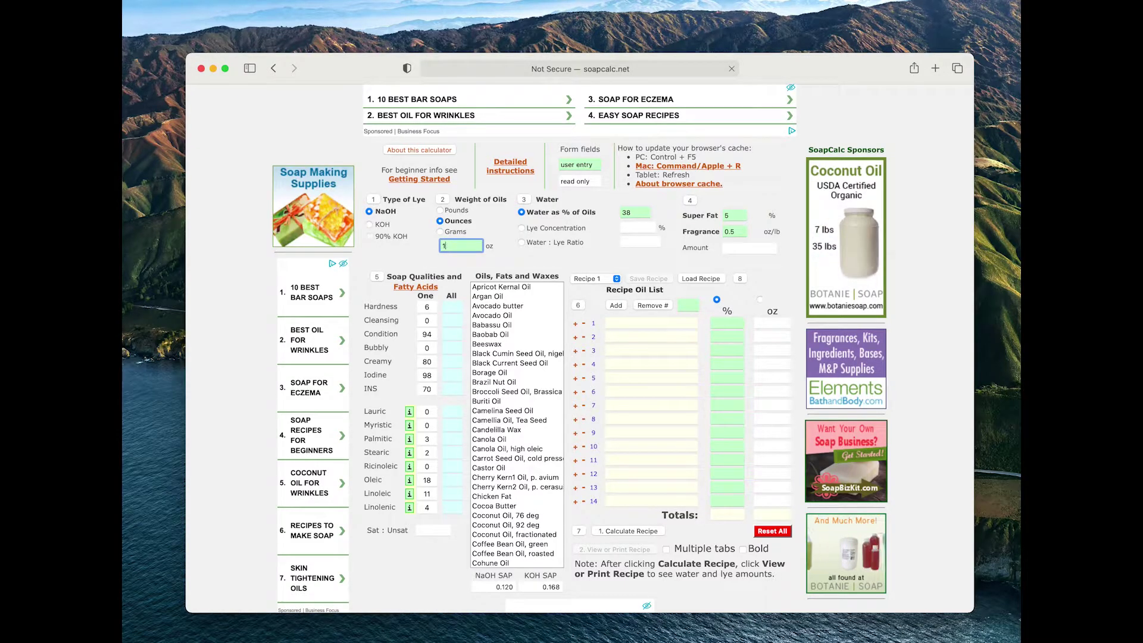
pyautogui.write('32')
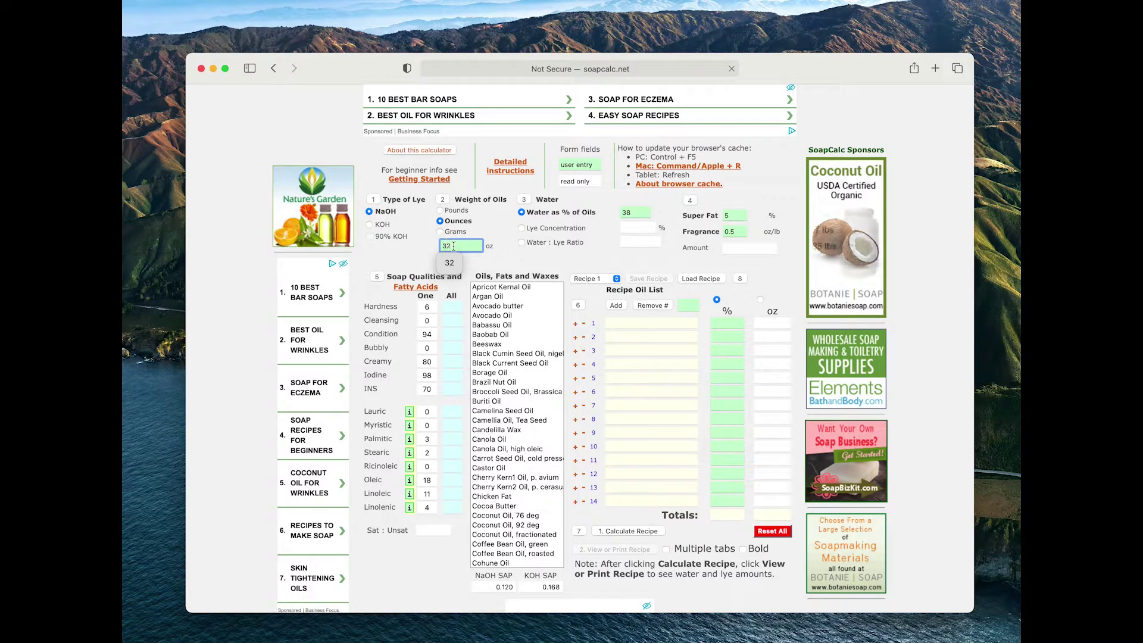
pyautogui.click(492, 244)
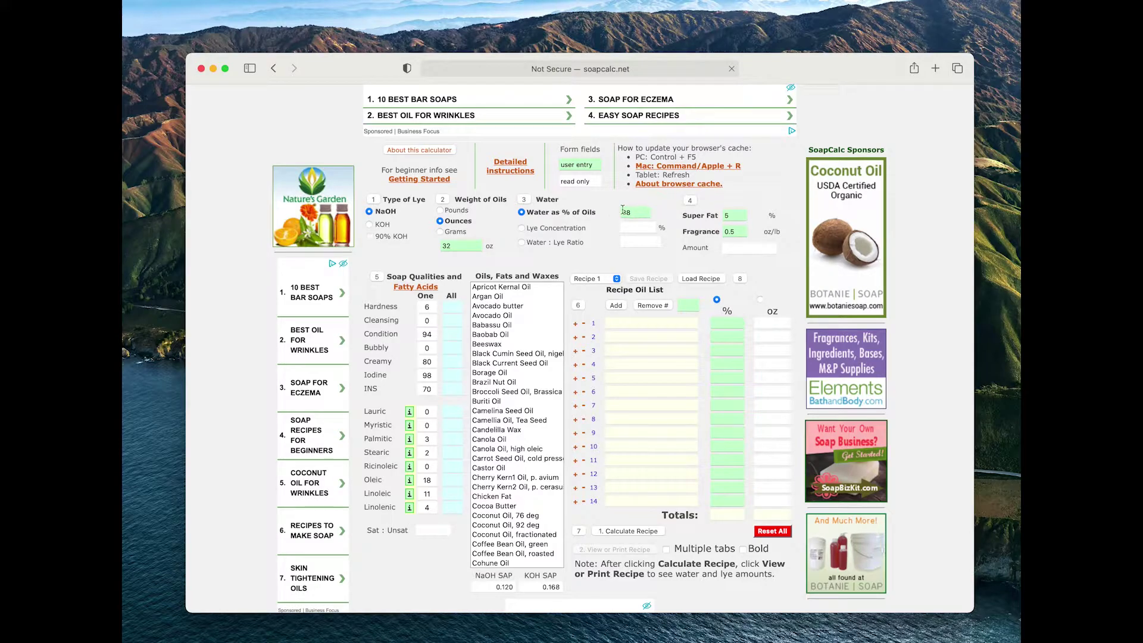
# Step: Read the help on the water settings and set Water as % of Oils to 33
pyautogui.click(530, 213)
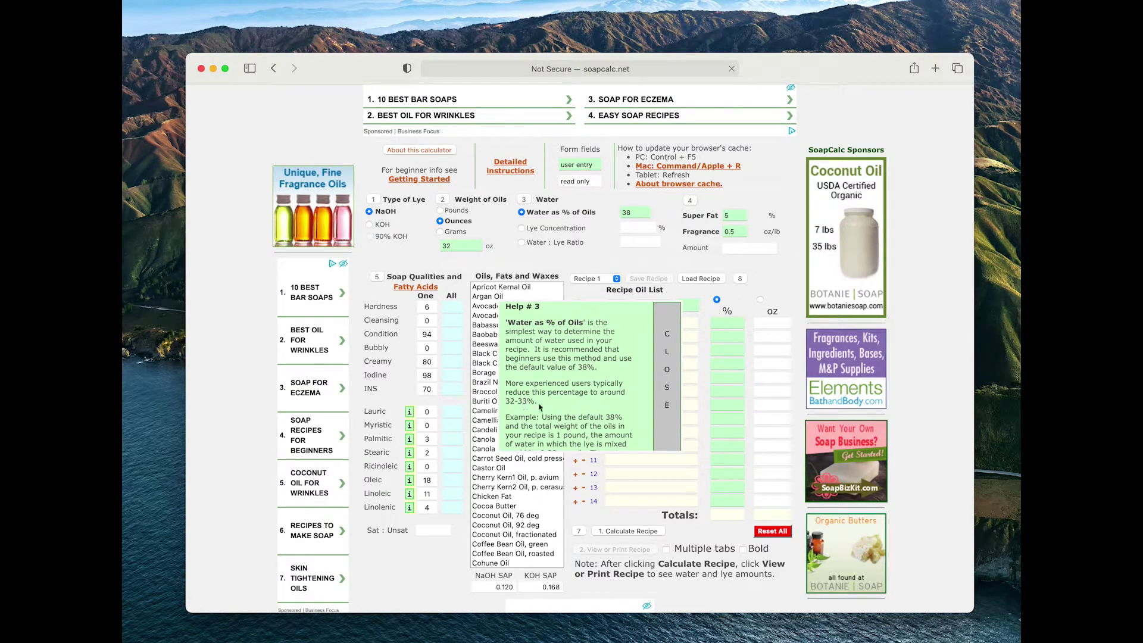
pyautogui.click(666, 374)
pyautogui.click(632, 213)
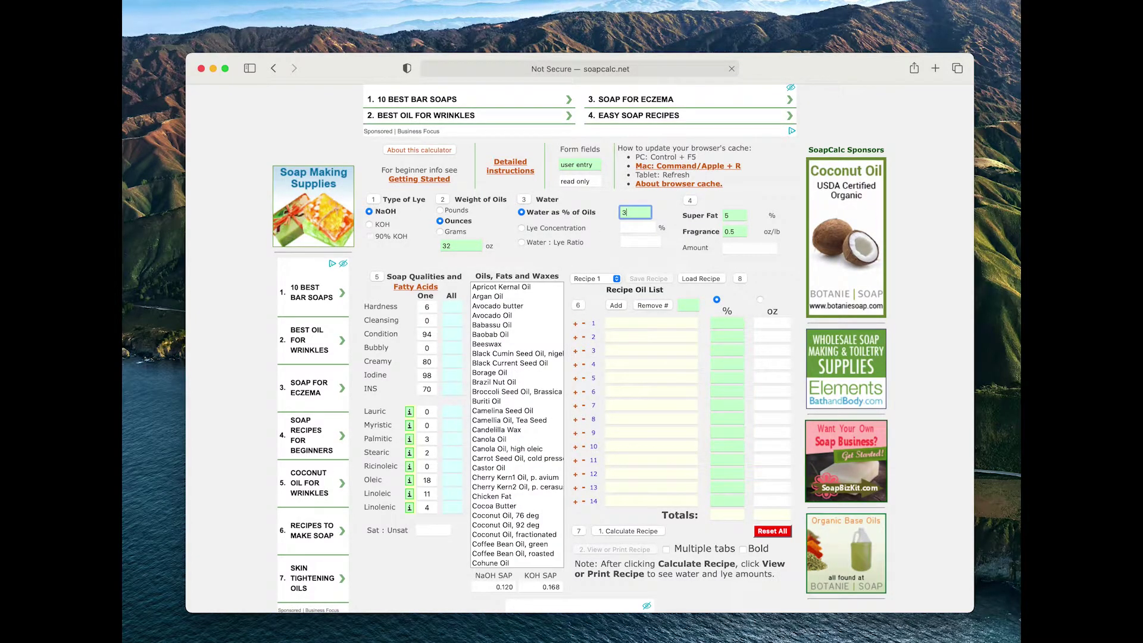
pyautogui.write('3')
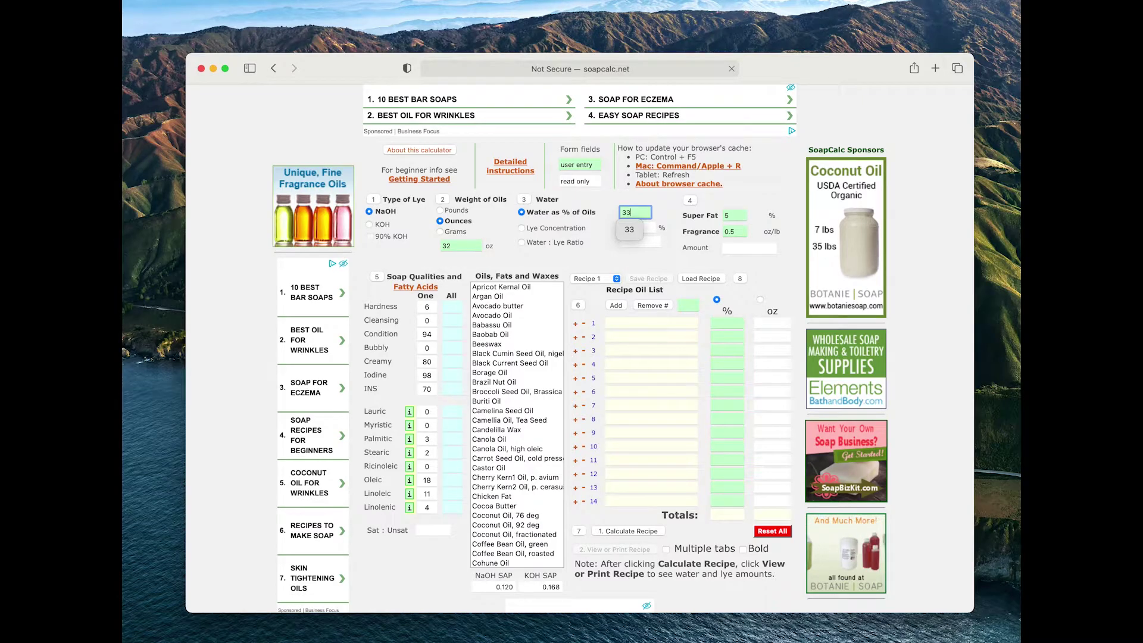
pyautogui.click(605, 220)
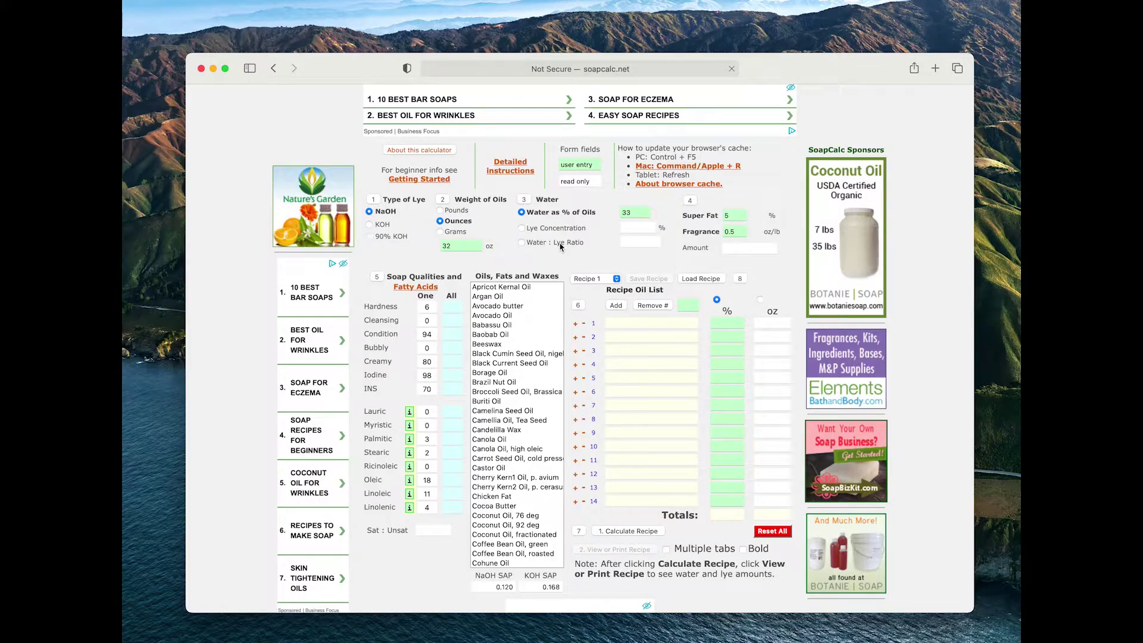
# Step: Try the Water : Lye Ratio option and restore Water as % of Oils at 33
pyautogui.click(521, 242)
pyautogui.click(643, 246)
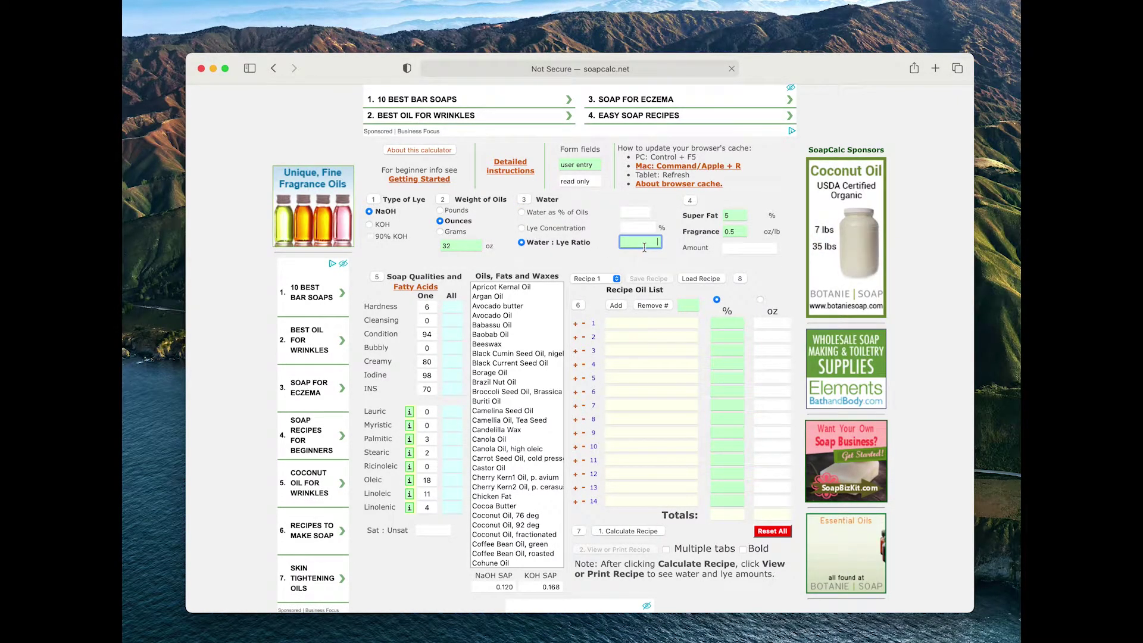
pyautogui.click(521, 213)
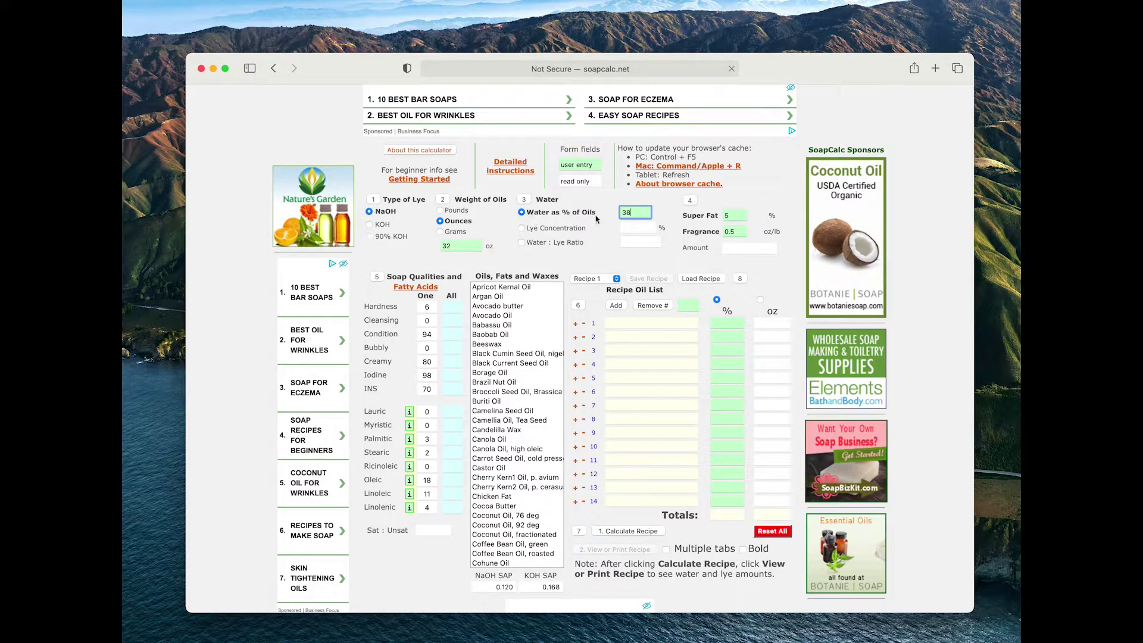
pyautogui.click(634, 213)
pyautogui.write('38')
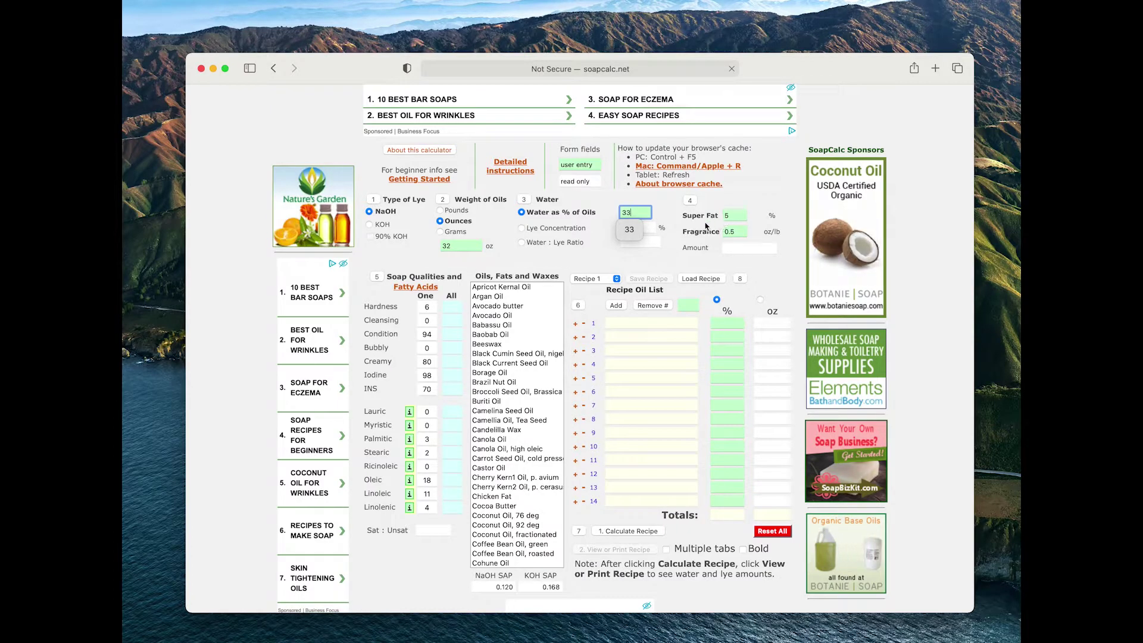
pyautogui.click(714, 227)
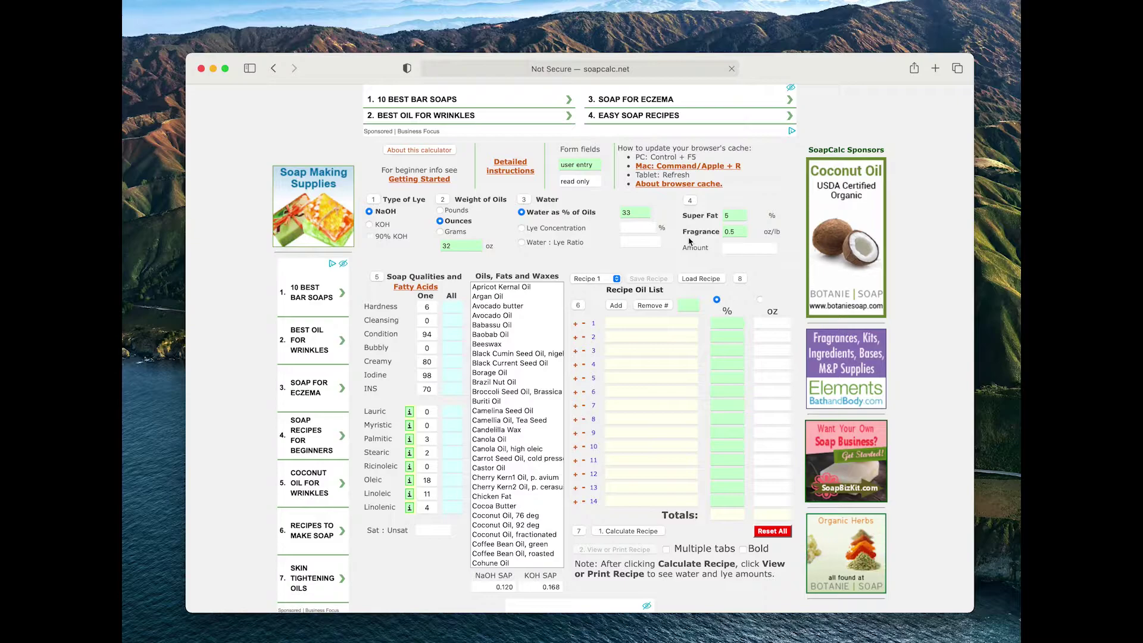
# Step: Examine the explanations of the soap qualities and fatty acids, including Hardness, Cleansing, INS, Lauric, Myristic and Stearic
pyautogui.scroll(1, 690, 240)
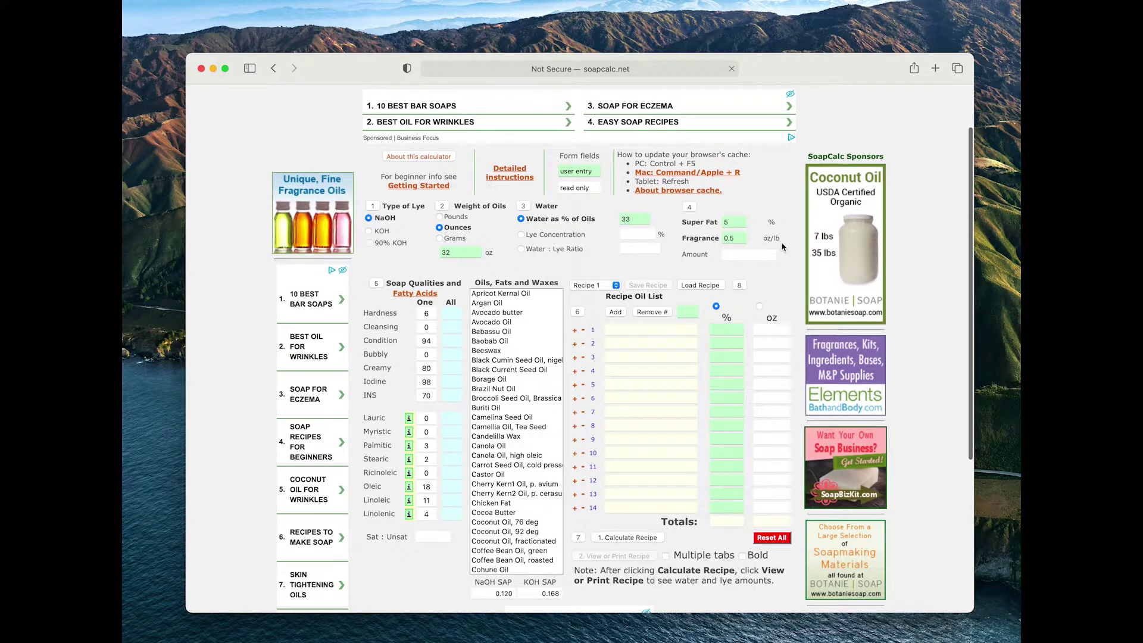
pyautogui.scroll(1, 782, 246)
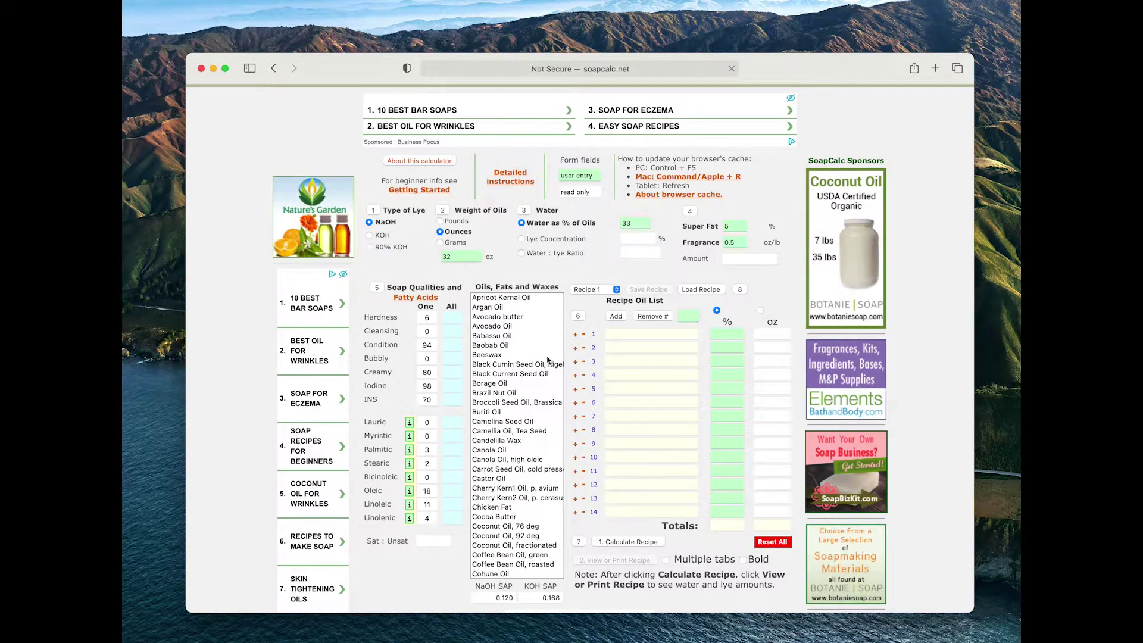
pyautogui.scroll(-3, 490, 356)
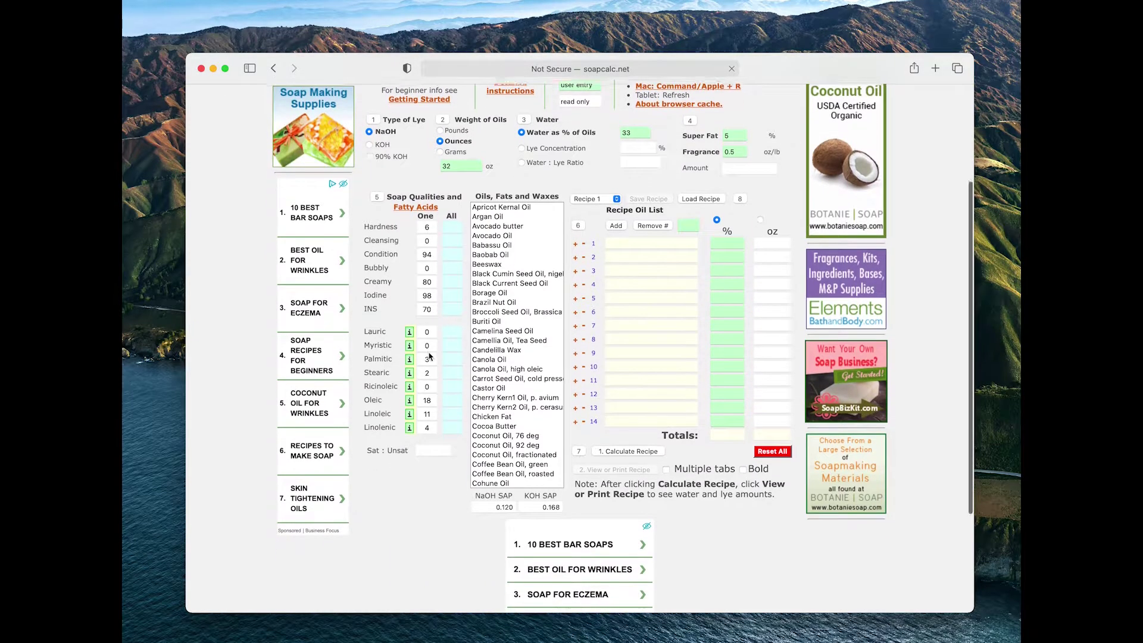
pyautogui.moveTo(383, 237)
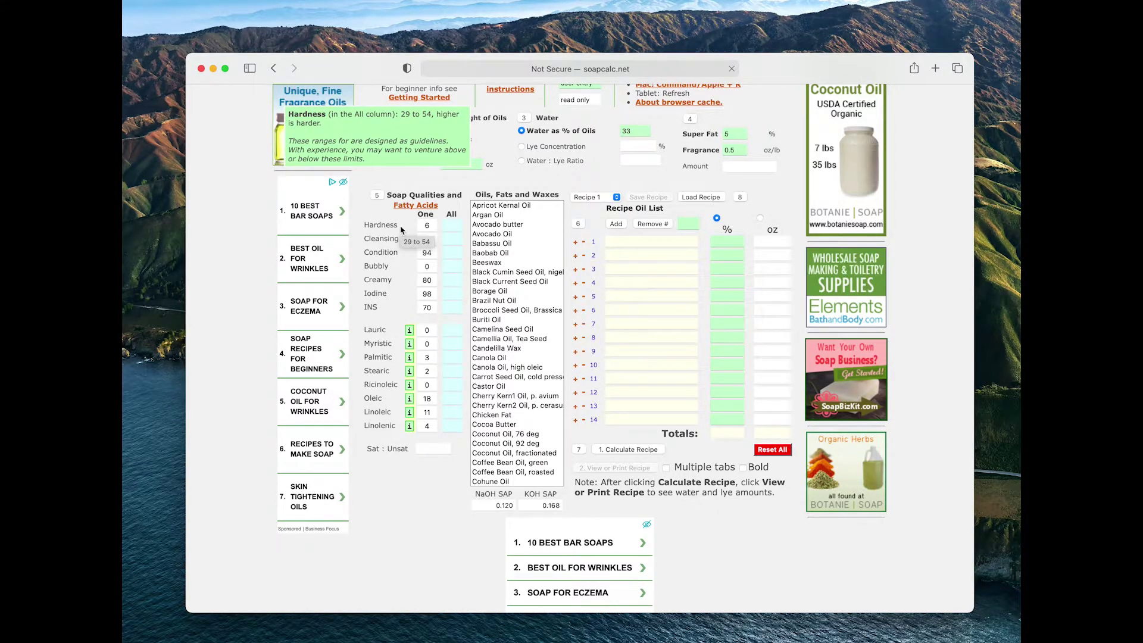
pyautogui.moveTo(397, 271)
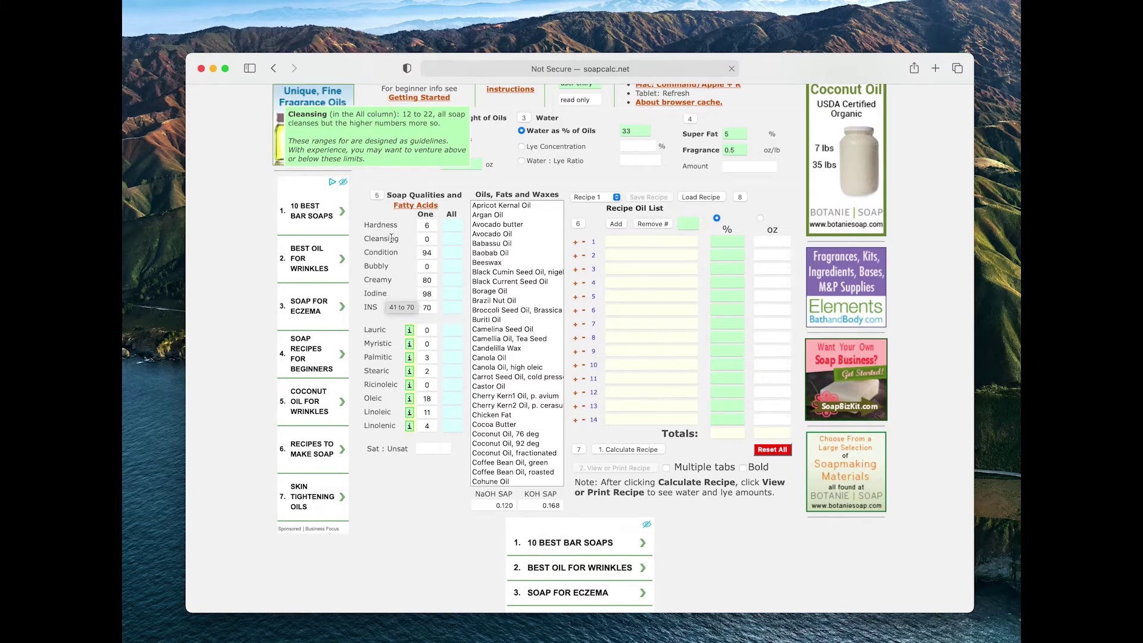
pyautogui.moveTo(381, 357)
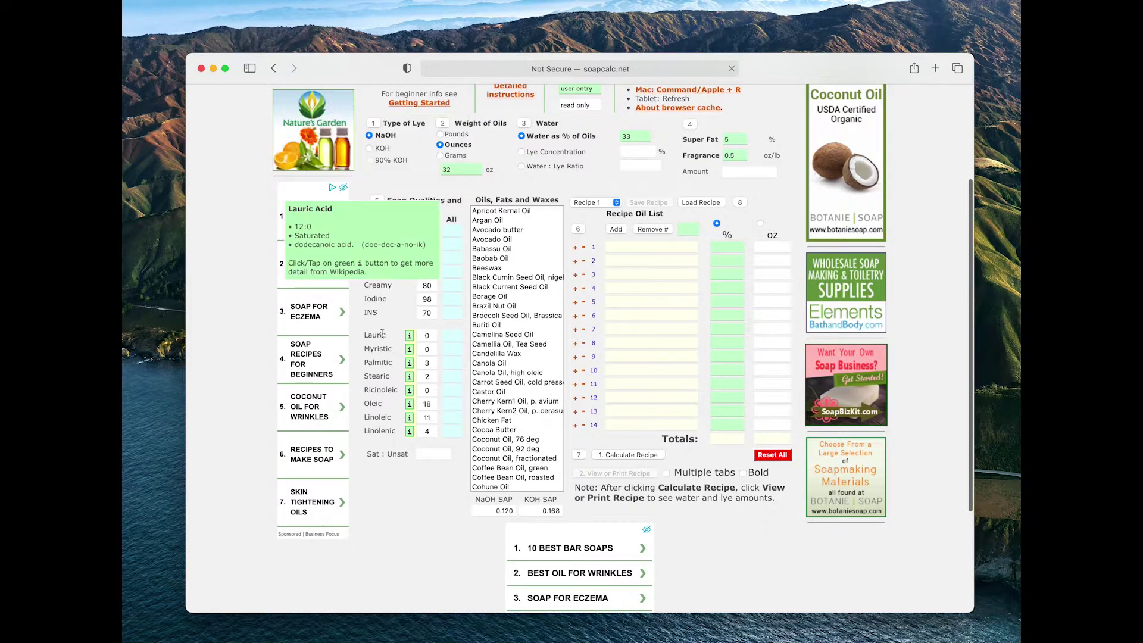
pyautogui.scroll(1, 381, 356)
pyautogui.scroll(-1, 382, 357)
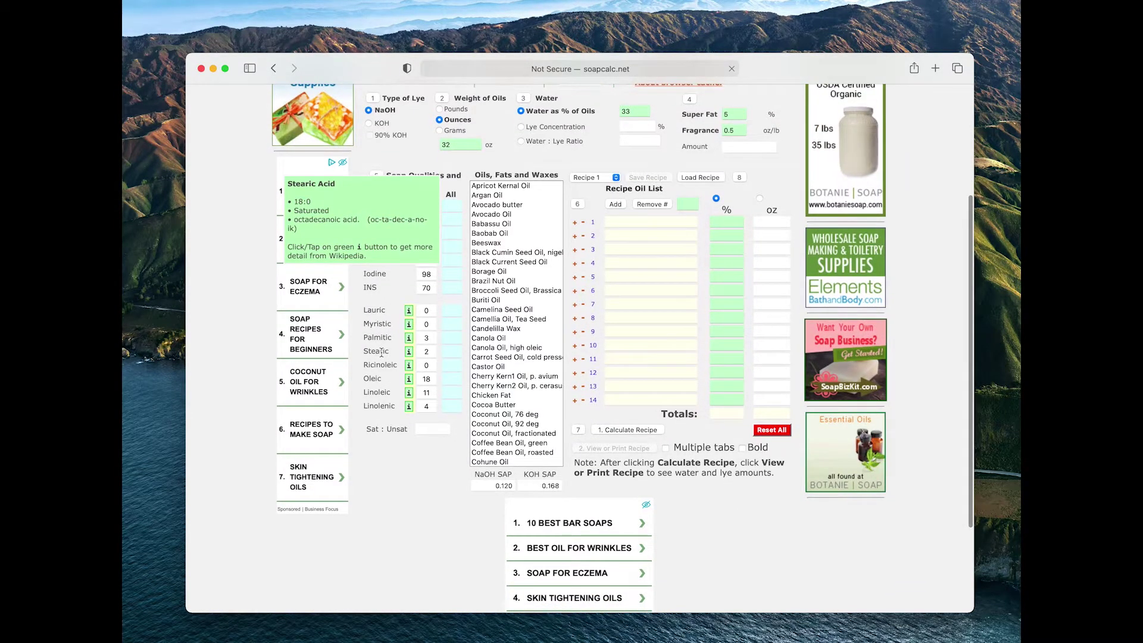
pyautogui.moveTo(377, 207)
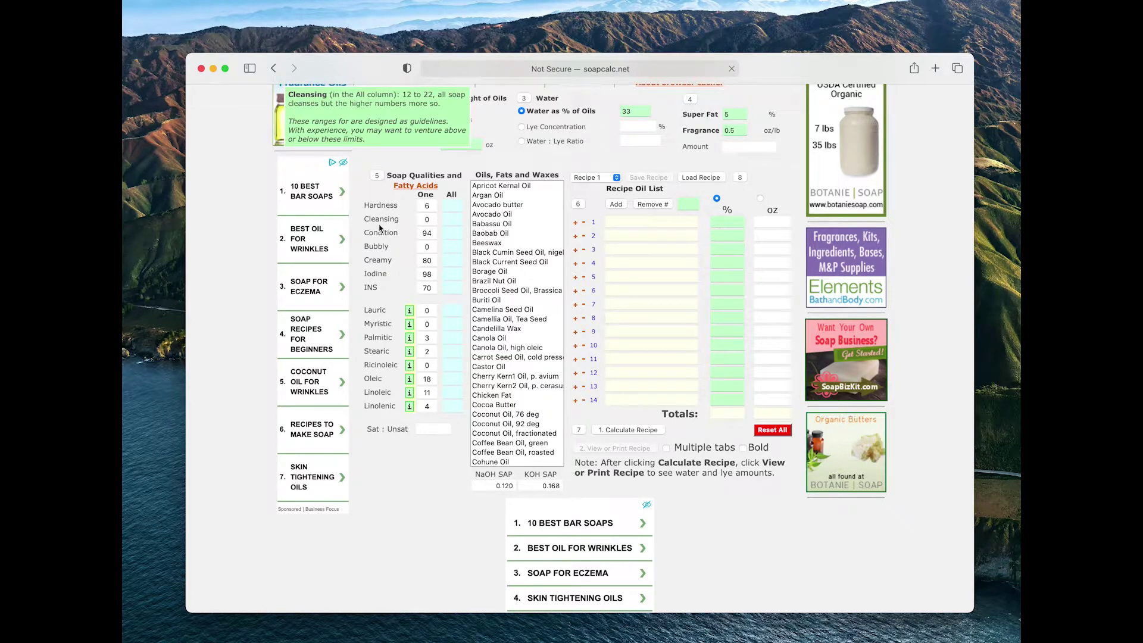
pyautogui.moveTo(378, 264)
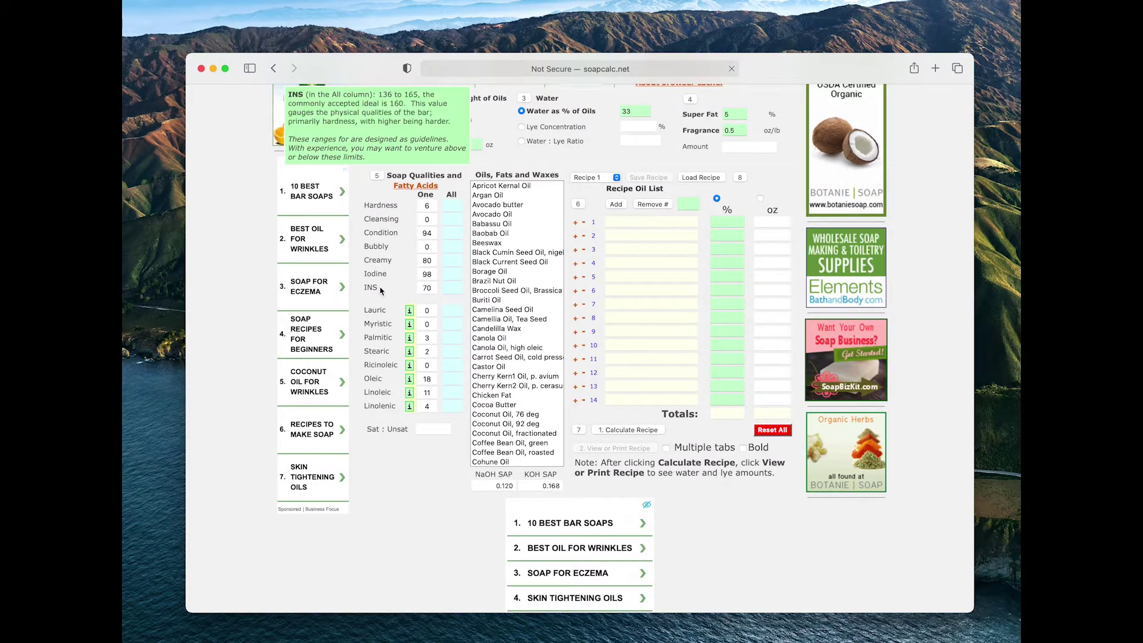
pyautogui.moveTo(376, 311)
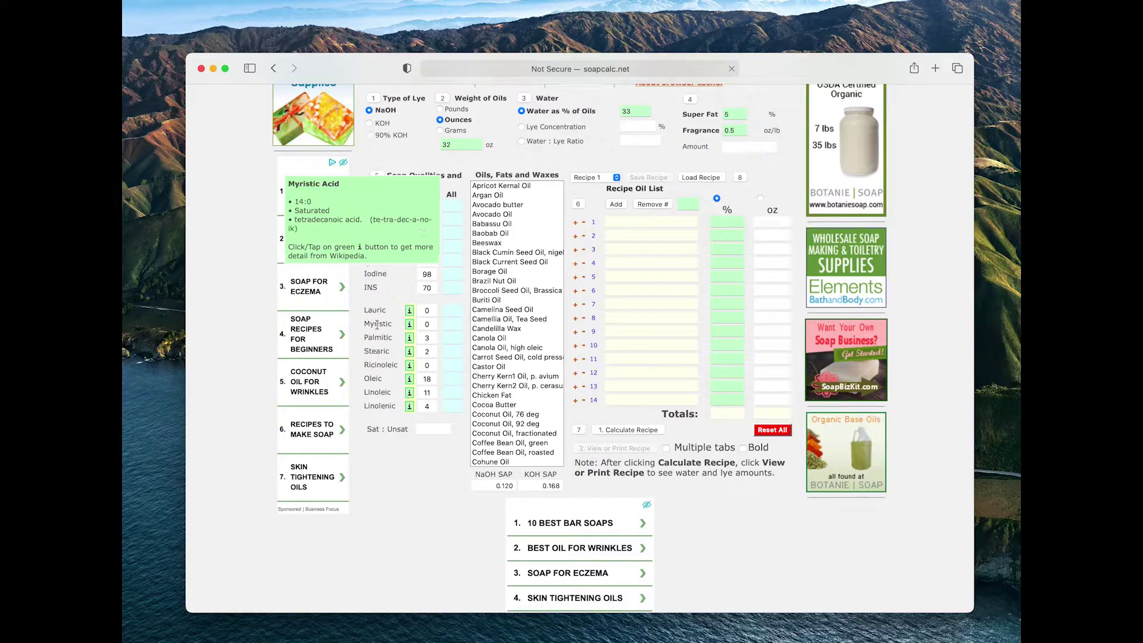
pyautogui.scroll(-1, 378, 315)
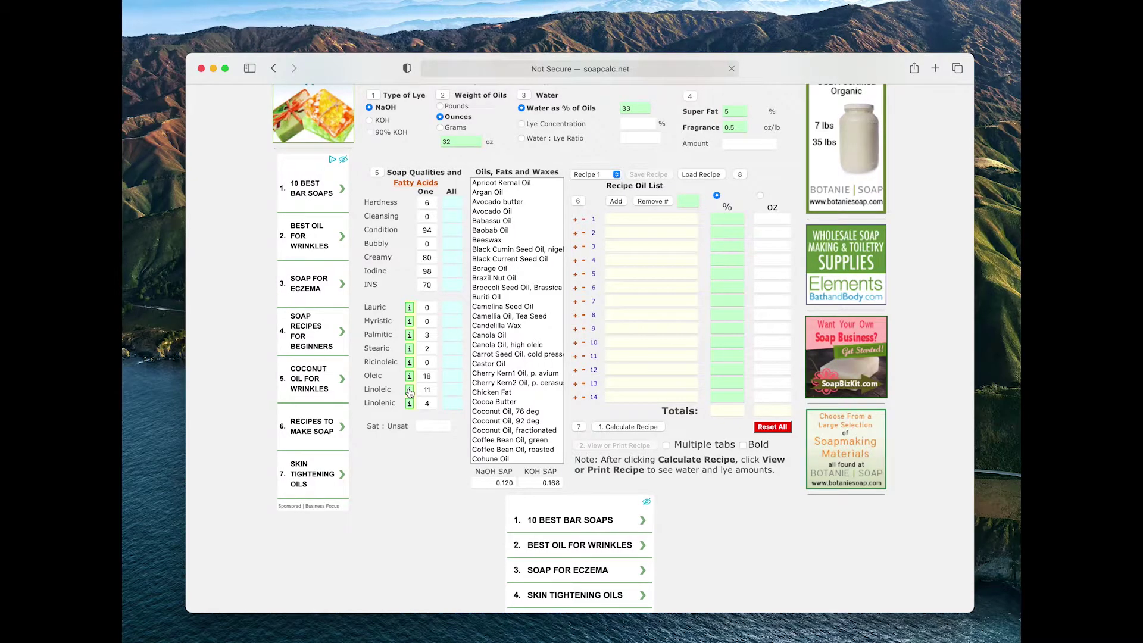
pyautogui.moveTo(410, 392)
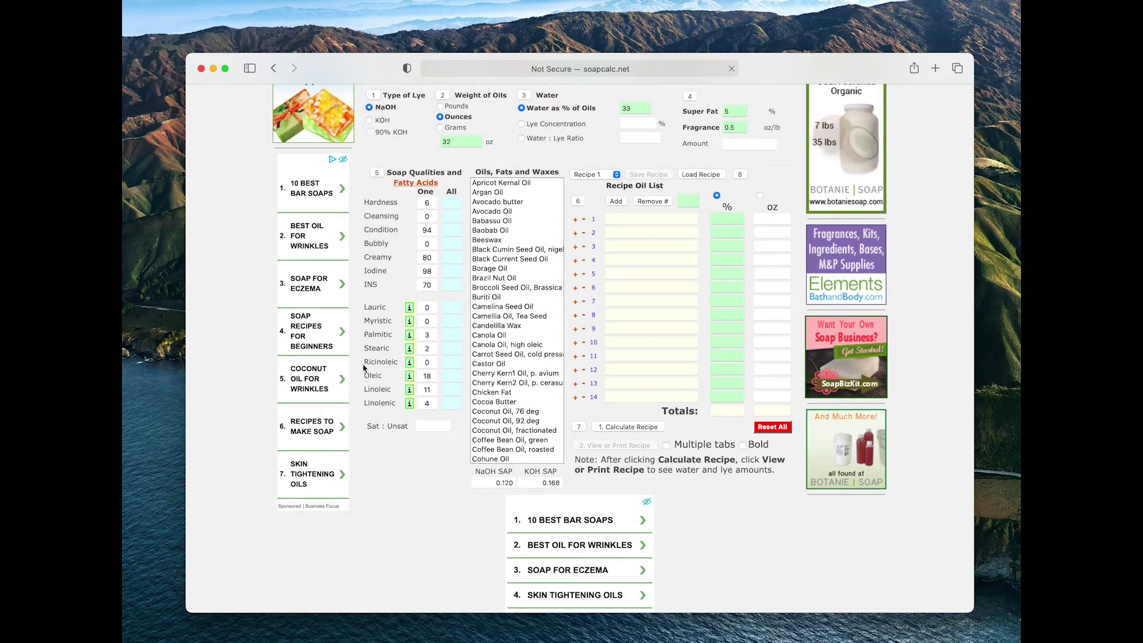
# Step: Select Avocado butter in the oils list to examine its soap qualities and fatty acid values
pyautogui.click(499, 202)
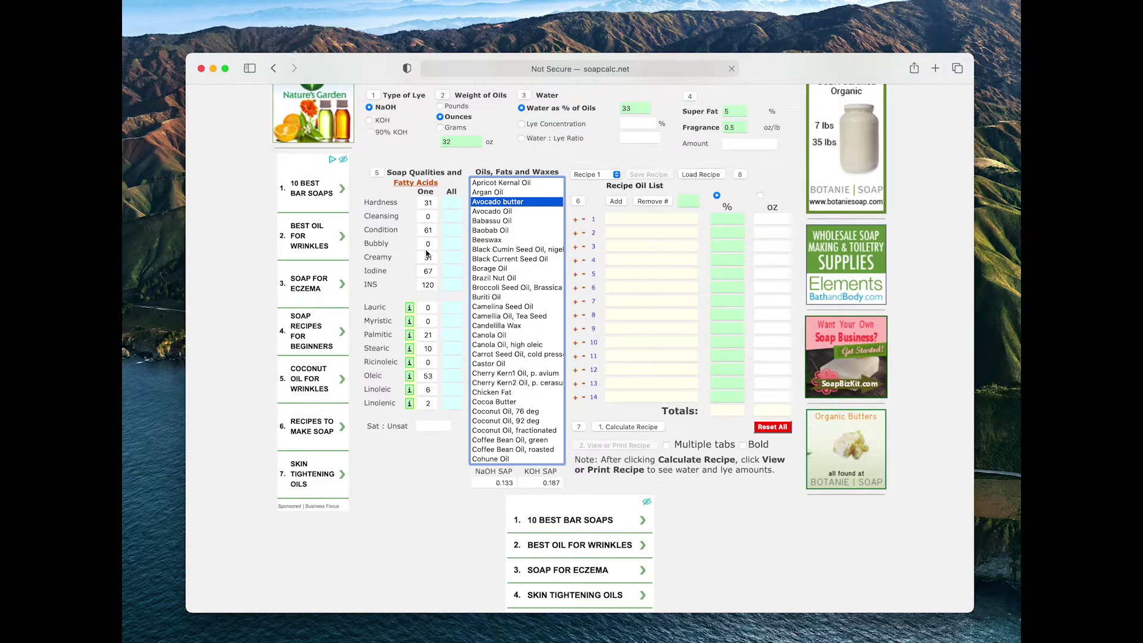
pyautogui.scroll(1, 428, 250)
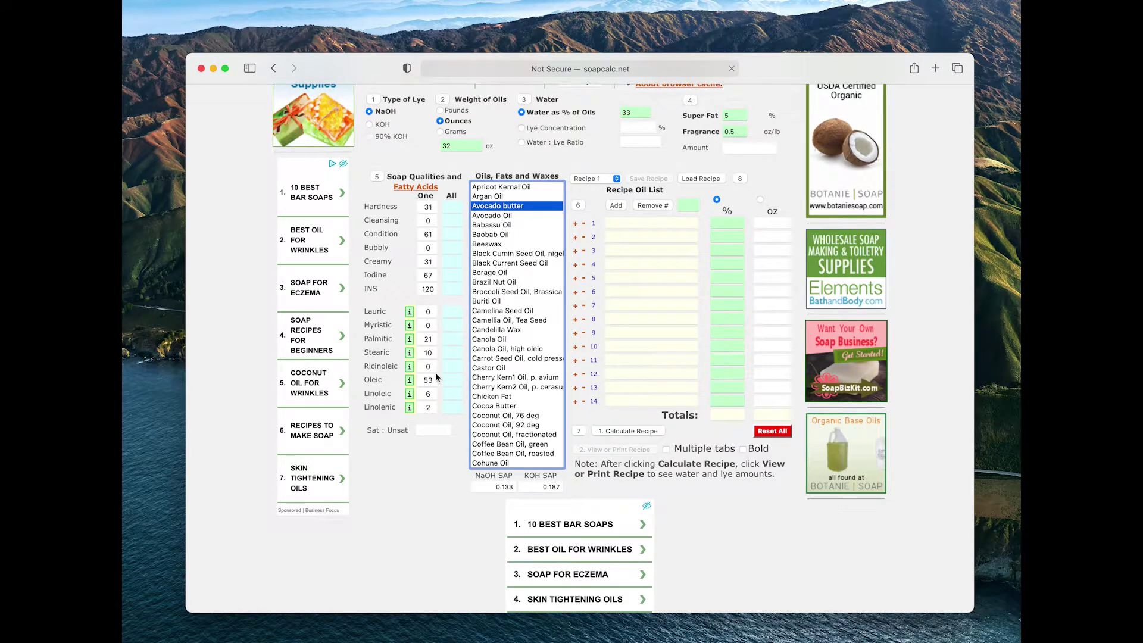
pyautogui.moveTo(407, 338)
pyautogui.scroll(-2, 407, 337)
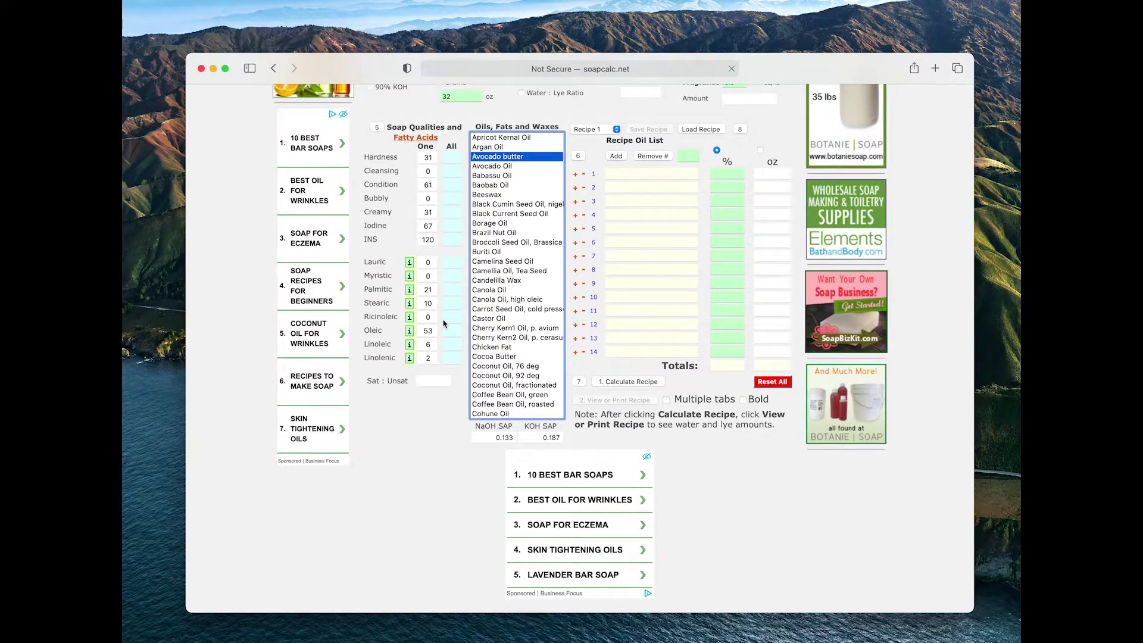
# Step: Select Babassu Oil in the oils list to examine its soap qualities and fatty acid values
pyautogui.scroll(3, 522, 235)
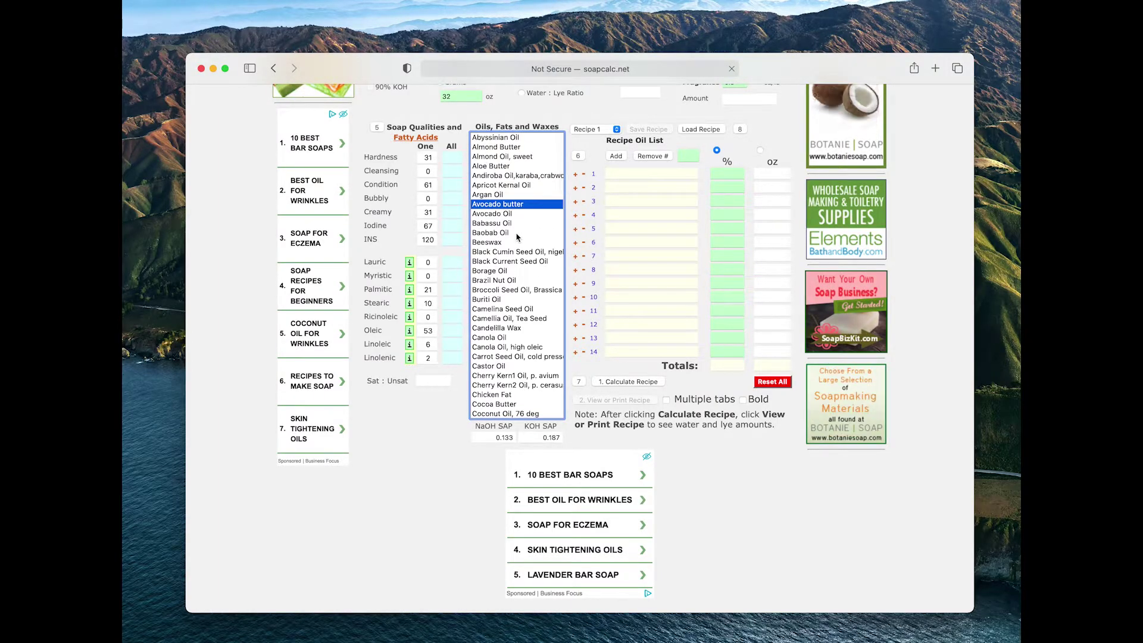
pyautogui.click(490, 224)
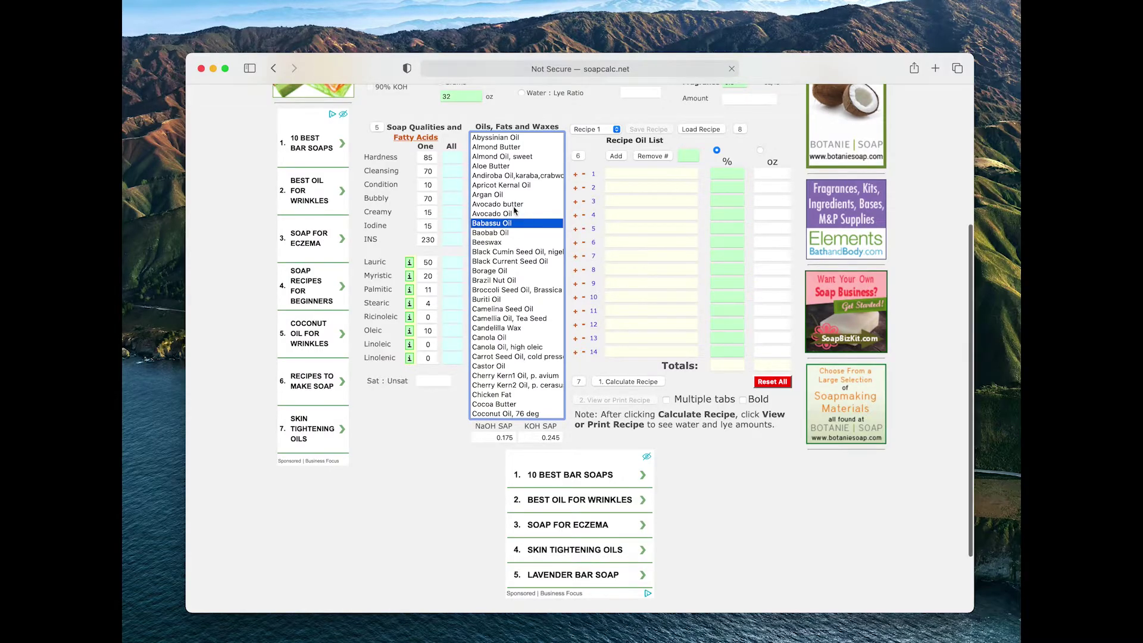
pyautogui.scroll(3, 515, 209)
pyautogui.scroll(-2, 521, 247)
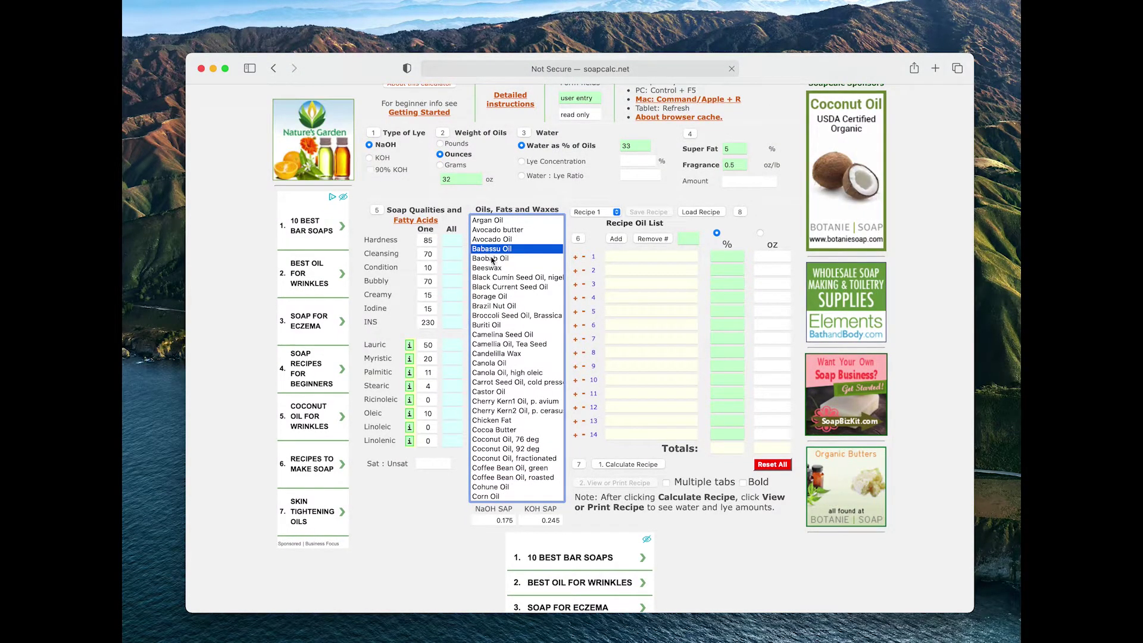
# Step: Try adding Babassu Oil and Black Cumin Seed Oil to the recipe oil list, and remove both again
pyautogui.scroll(2, 494, 268)
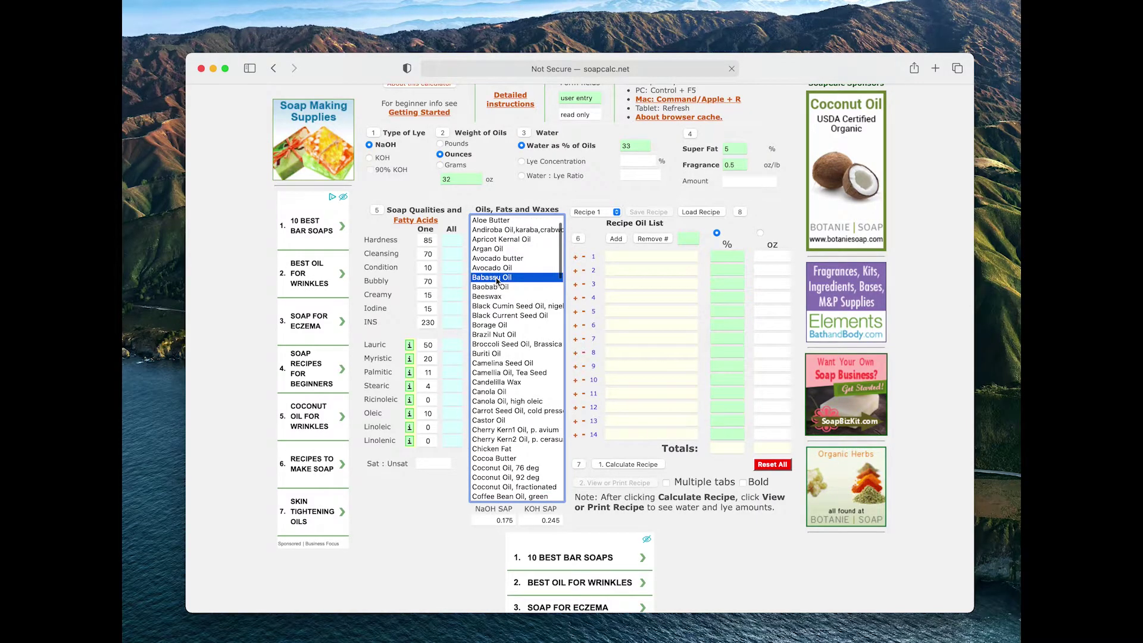
pyautogui.click(575, 257)
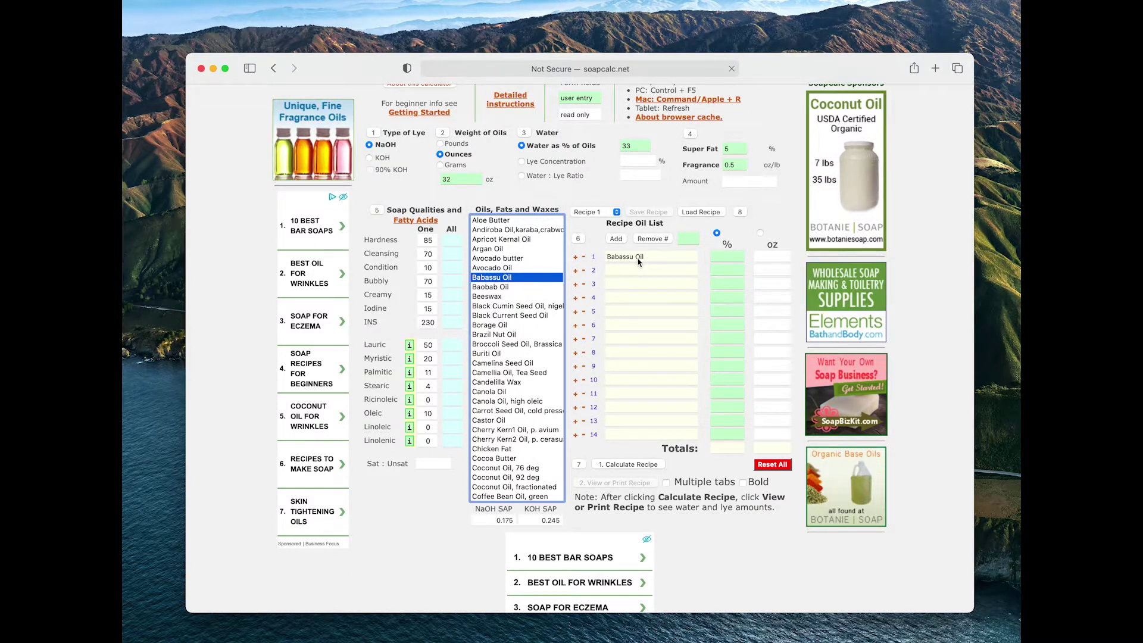
pyautogui.click(575, 270)
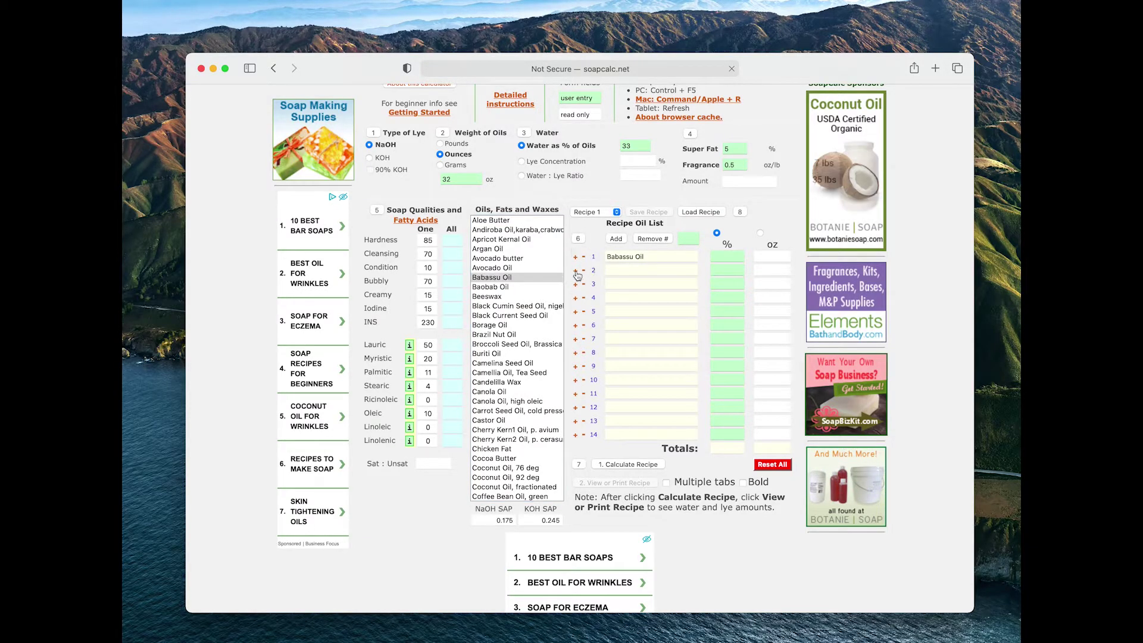
pyautogui.click(683, 352)
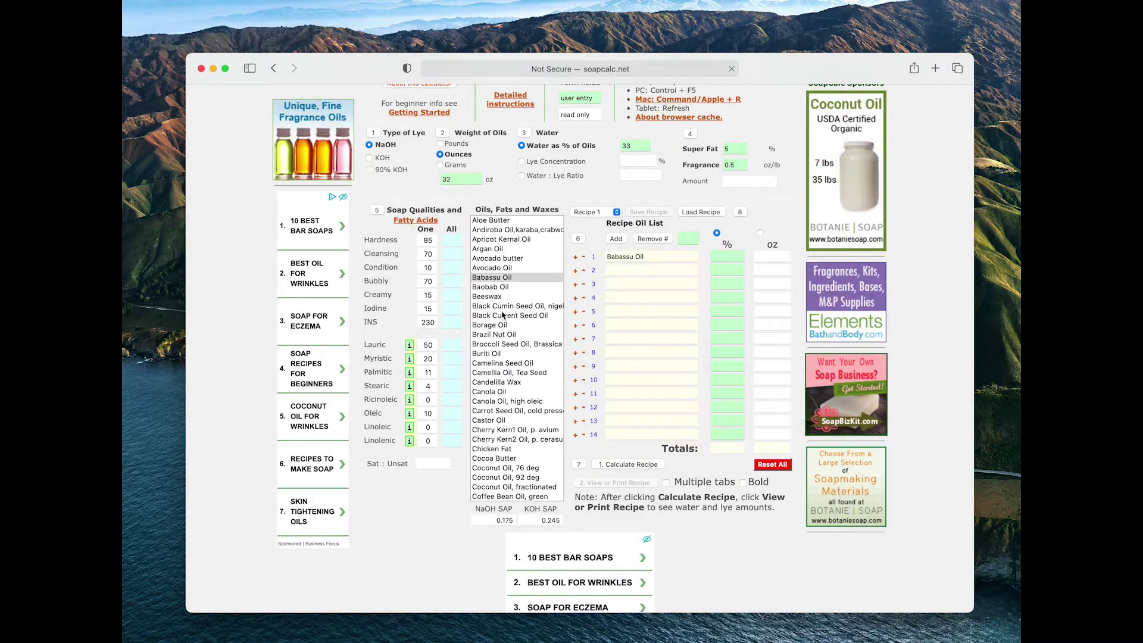
pyautogui.click(502, 307)
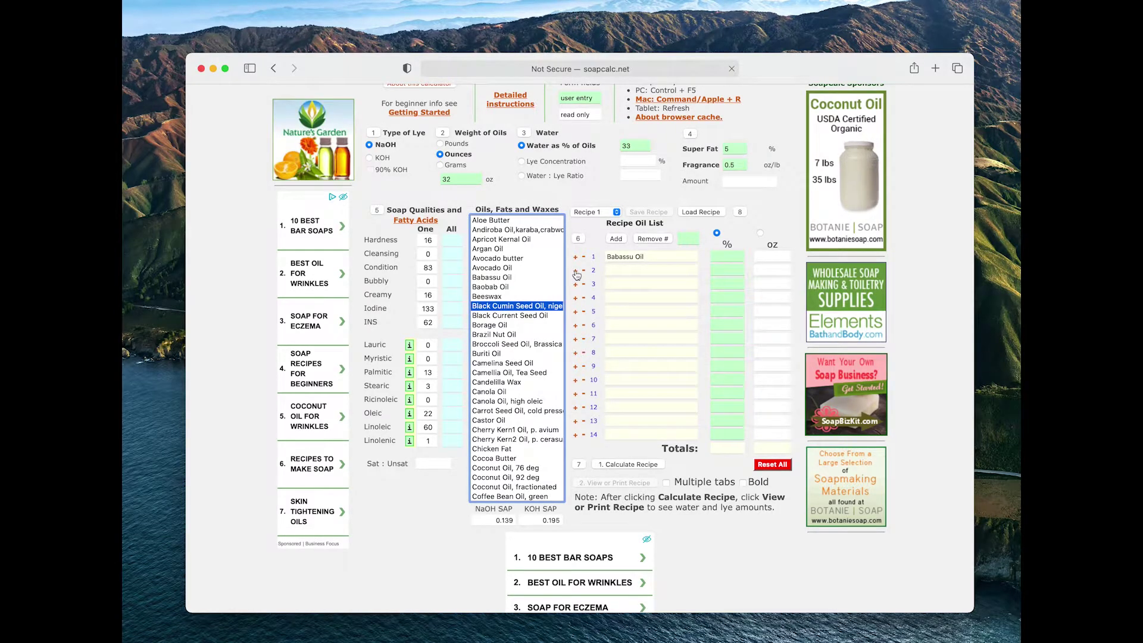
pyautogui.click(576, 271)
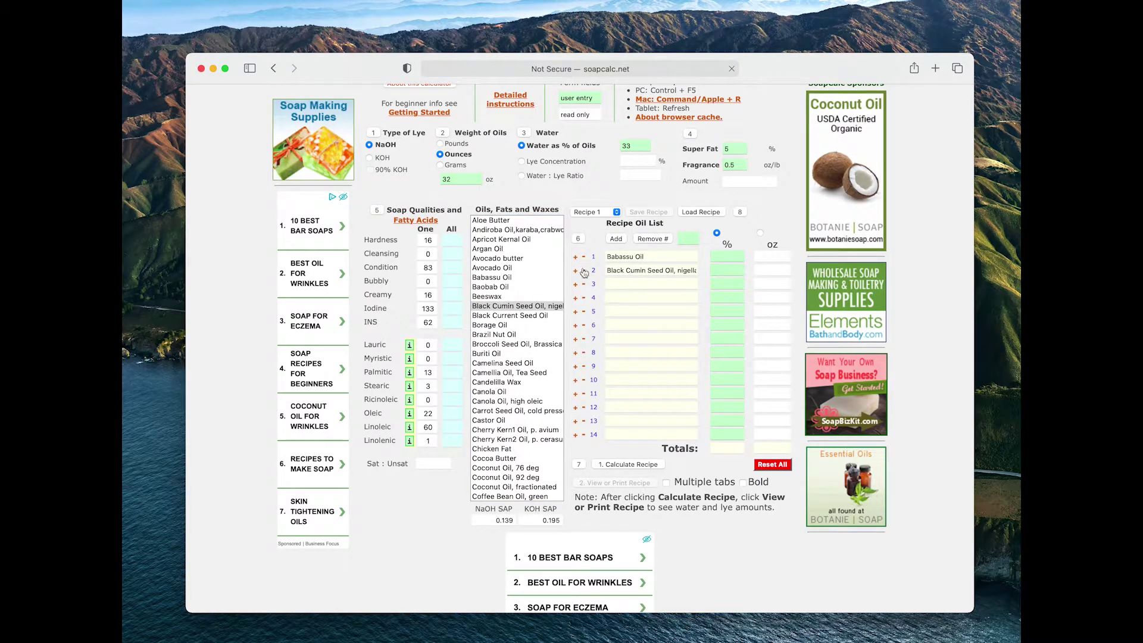
pyautogui.click(584, 270)
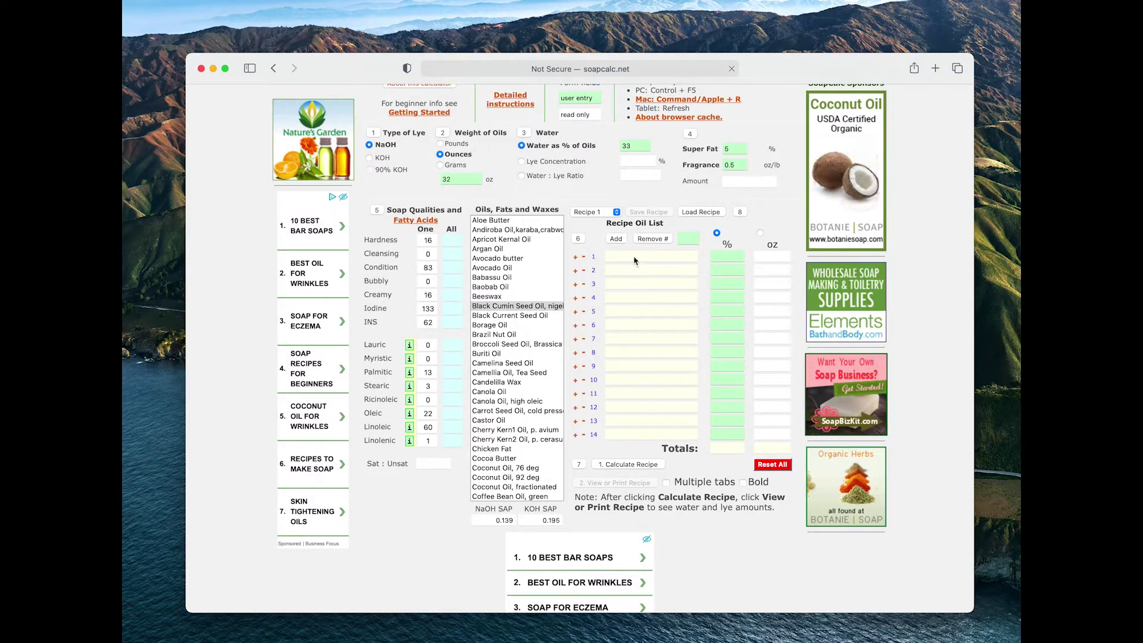
# Step: Add Coconut Oil, 76 deg as the first oil in the recipe oil list
pyautogui.scroll(-5, 520, 334)
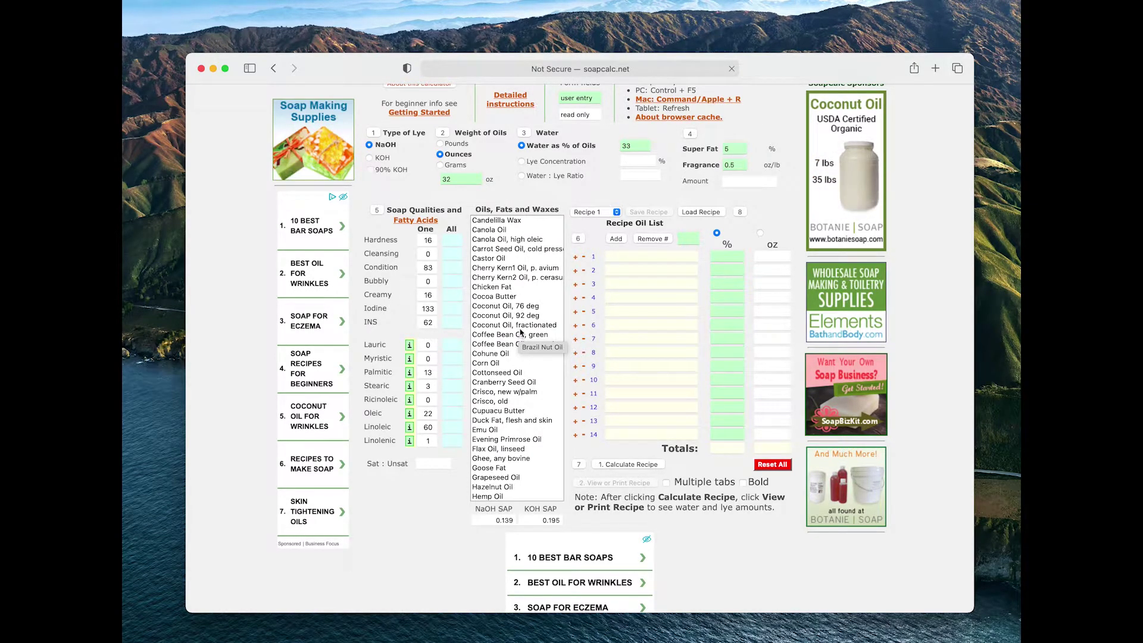
pyautogui.scroll(6, 509, 298)
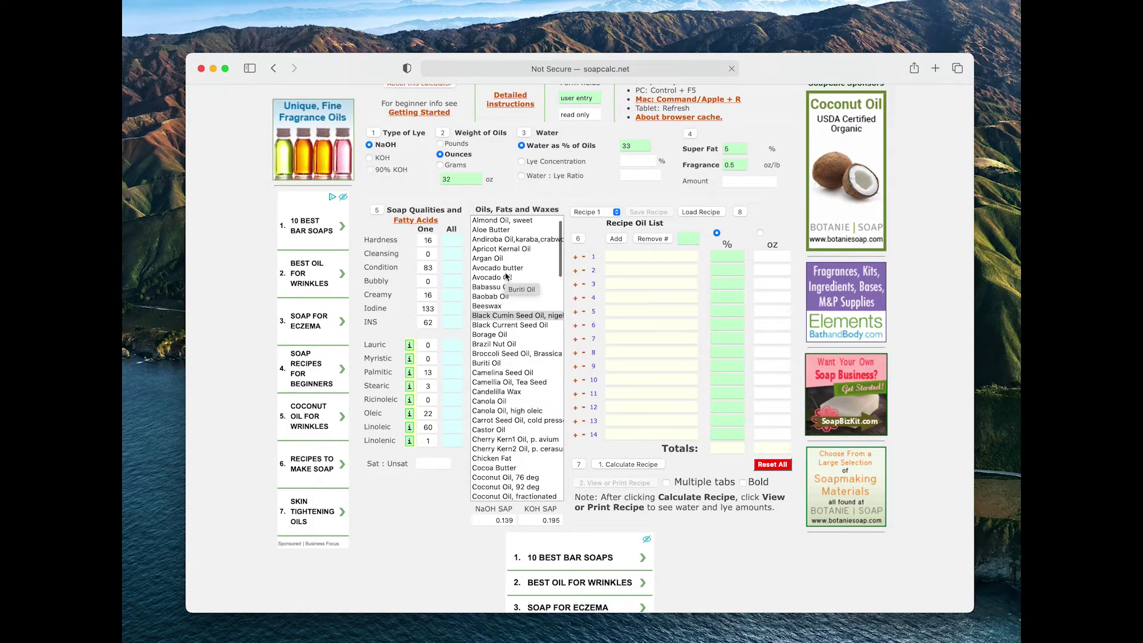
pyautogui.scroll(-3, 507, 276)
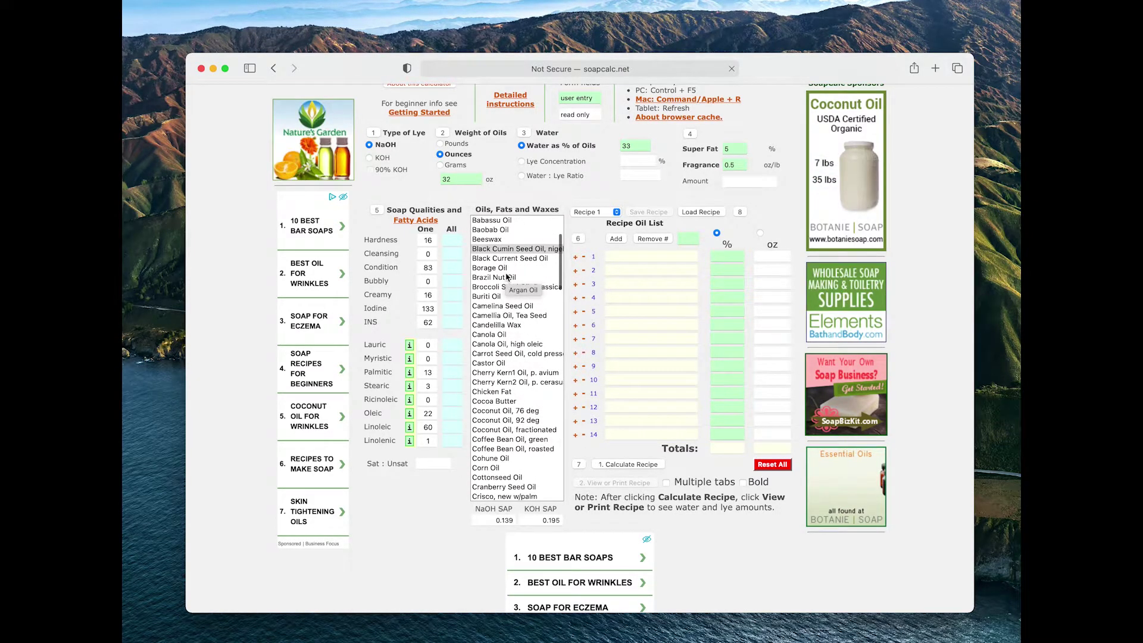
pyautogui.scroll(-3, 507, 276)
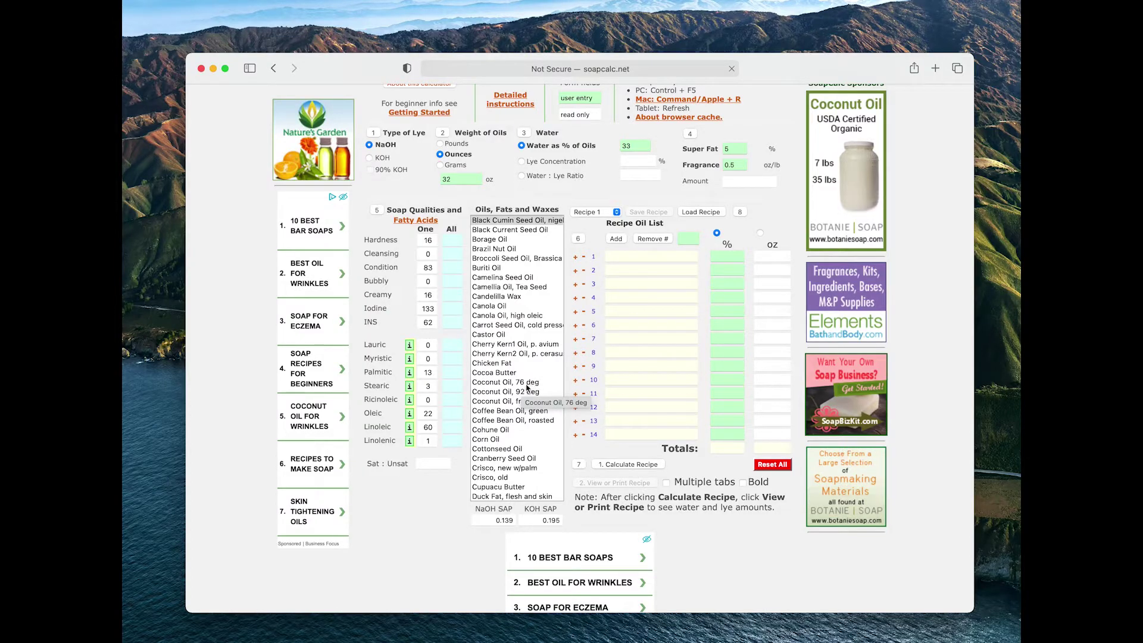
pyautogui.click(501, 384)
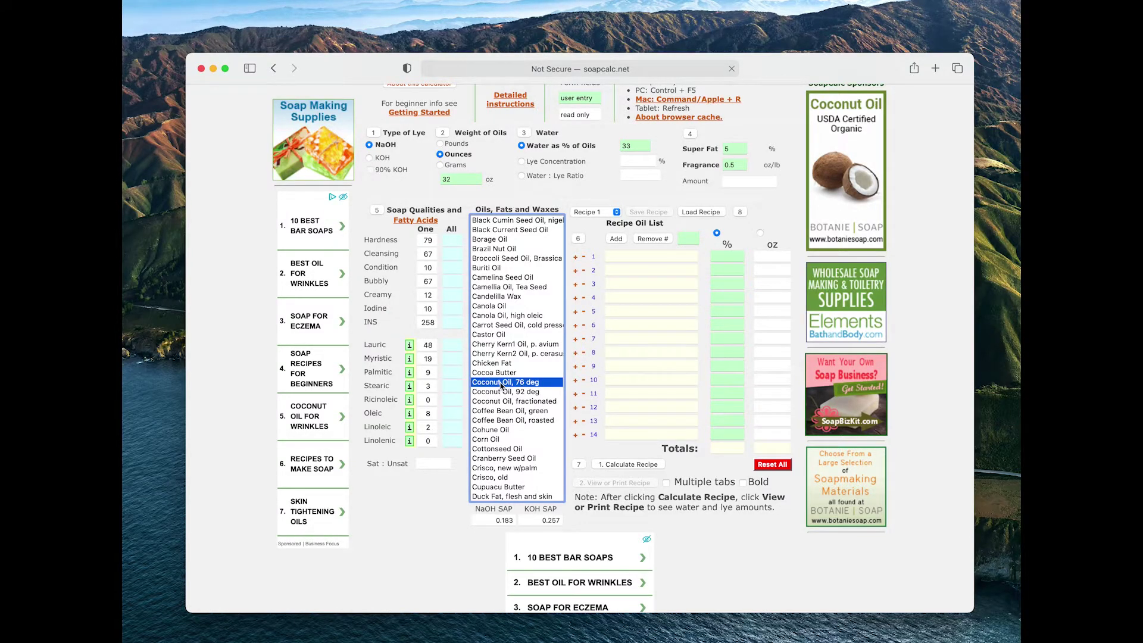
pyautogui.doubleClick(502, 384)
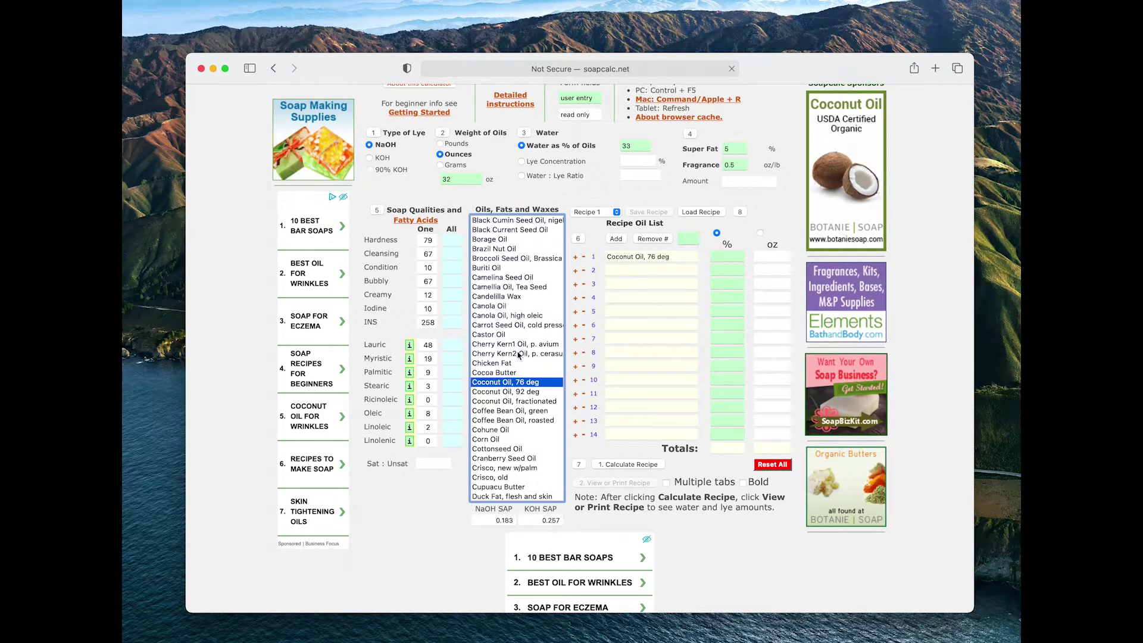
# Step: Add Olive Oil and Palm Oil to the recipe oil list as the second and third oils
pyautogui.scroll(-6, 491, 416)
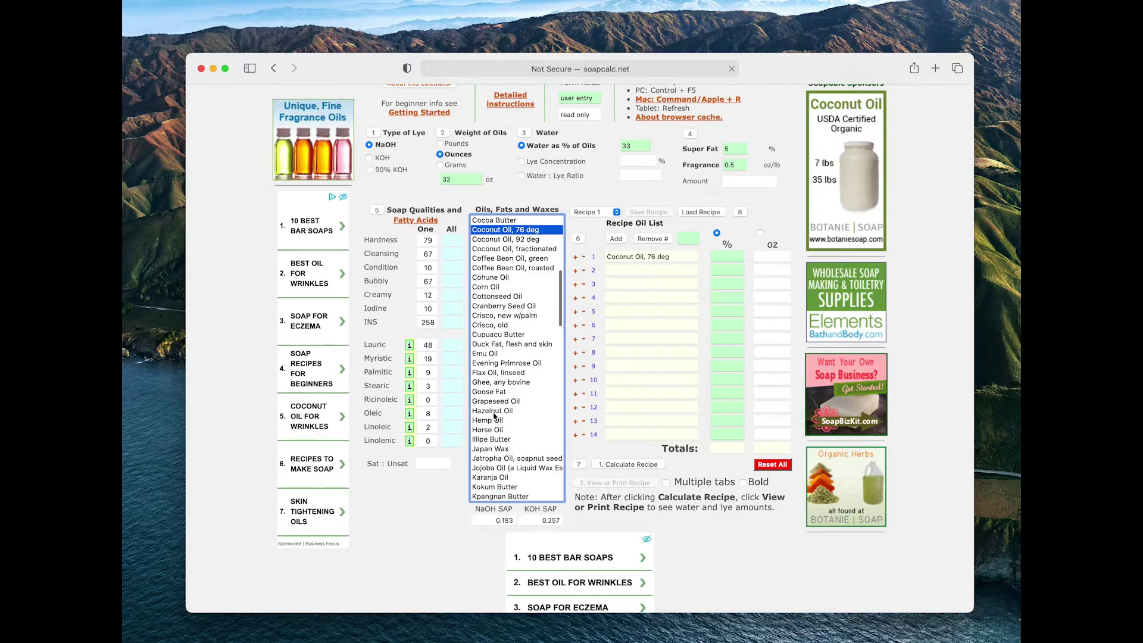
pyautogui.scroll(-3, 494, 415)
pyautogui.scroll(-5, 494, 417)
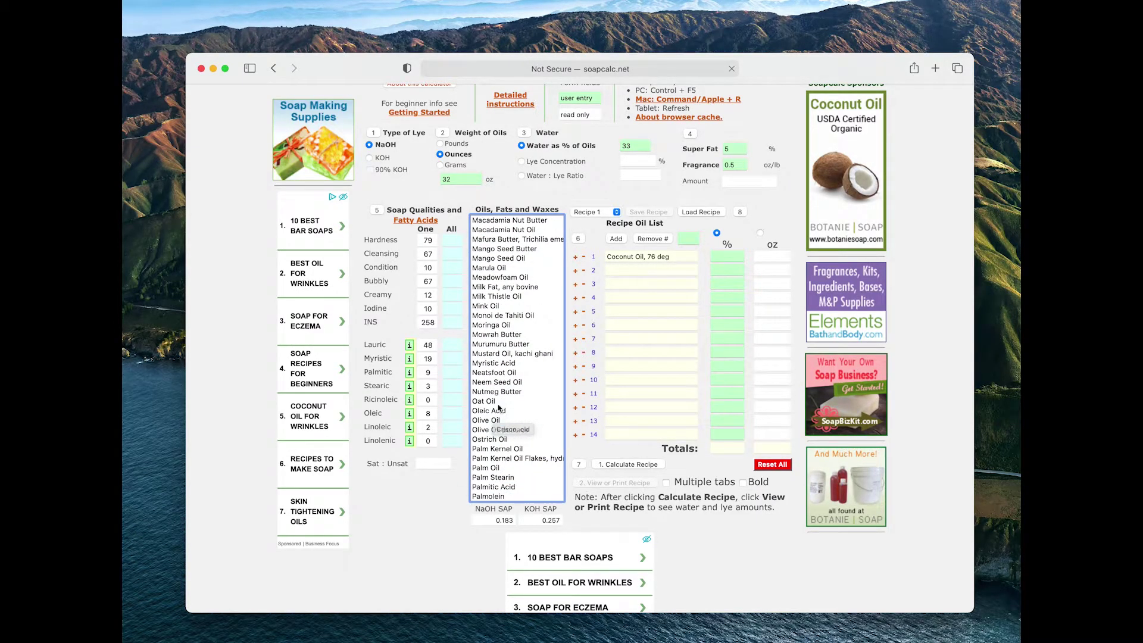
pyautogui.doubleClick(490, 420)
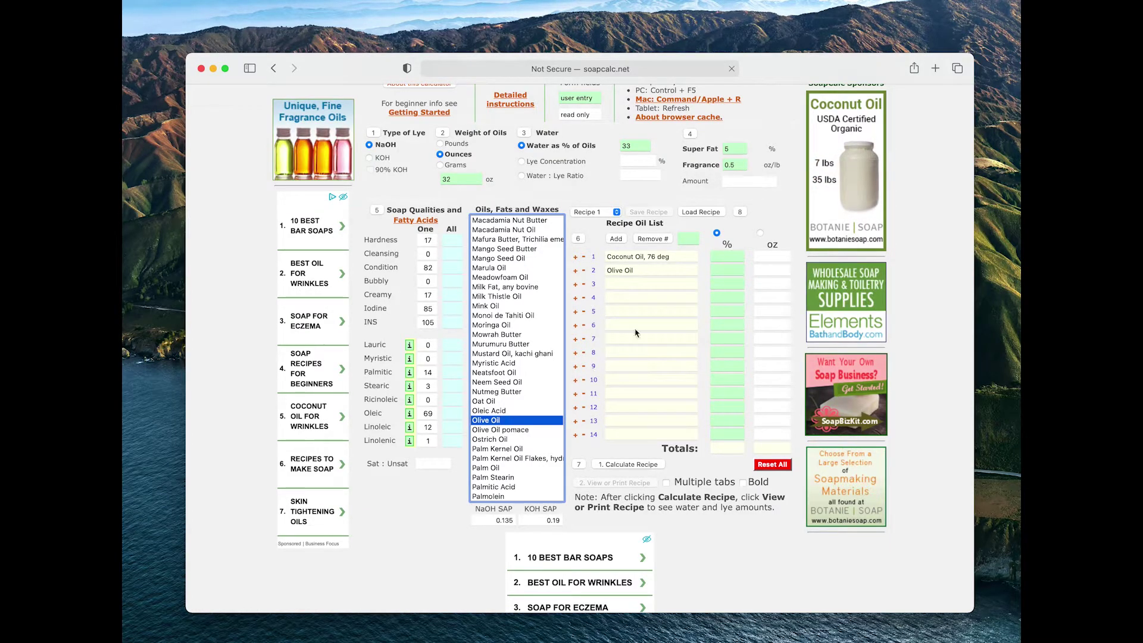
pyautogui.scroll(-1, 516, 452)
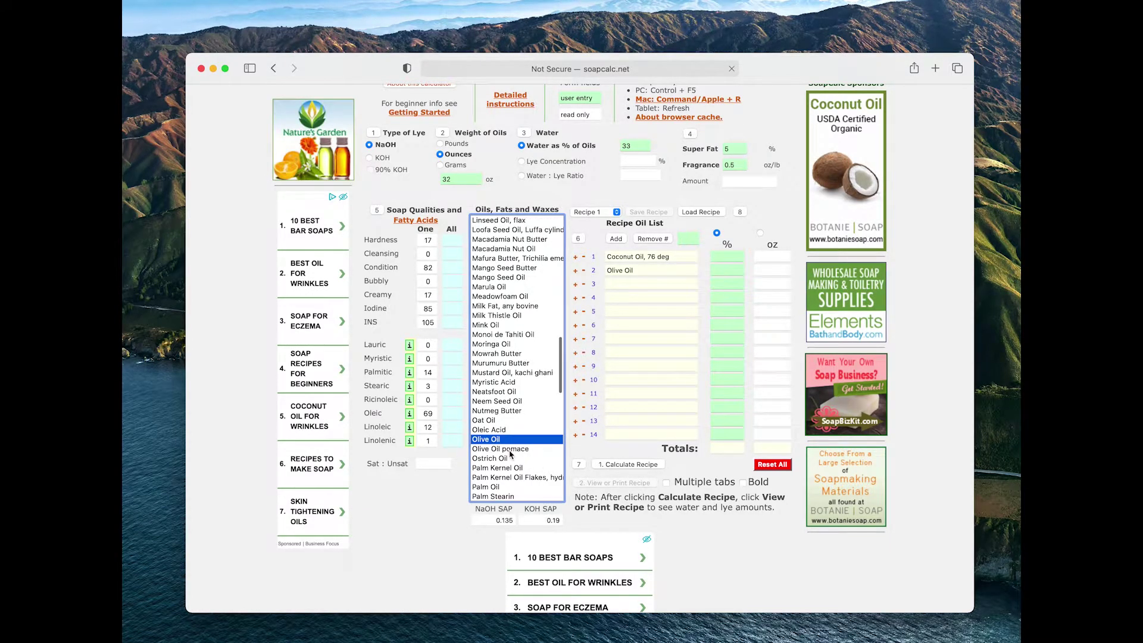
pyautogui.doubleClick(489, 459)
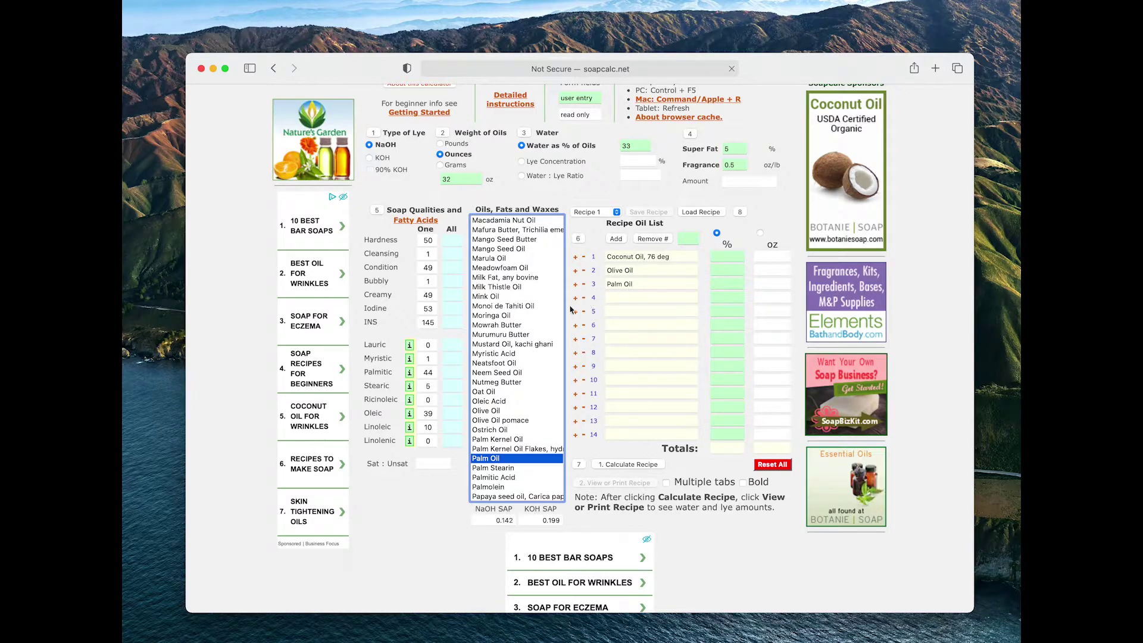
# Step: Add Castor Oil to the recipe oil list as the fourth oil
pyautogui.scroll(4, 529, 314)
pyautogui.scroll(2, 528, 314)
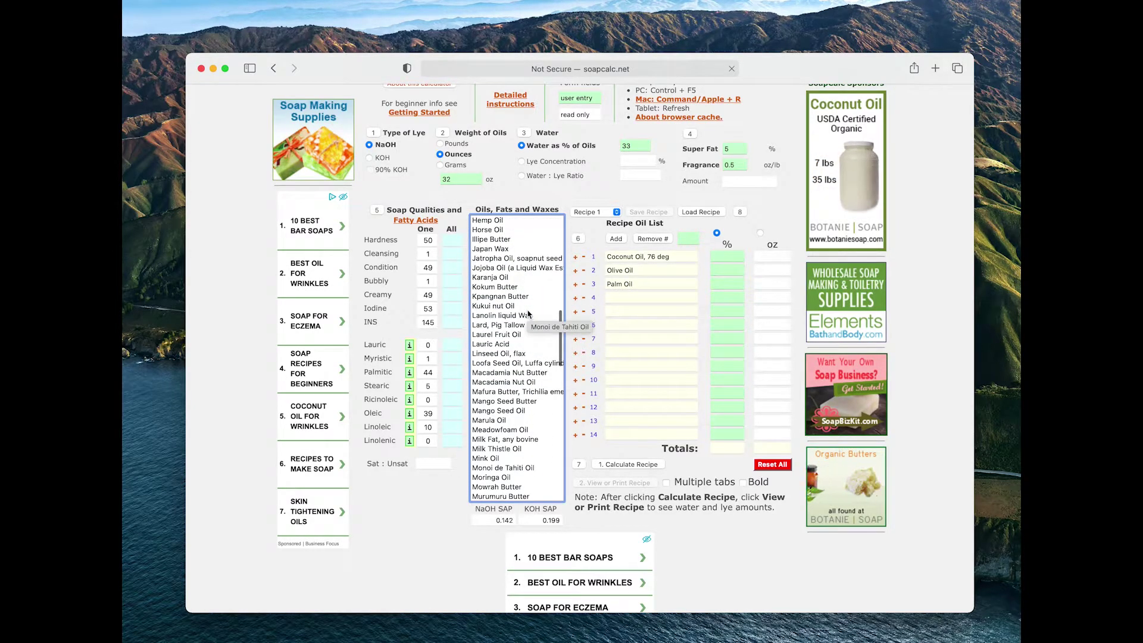
pyautogui.scroll(-8, 528, 314)
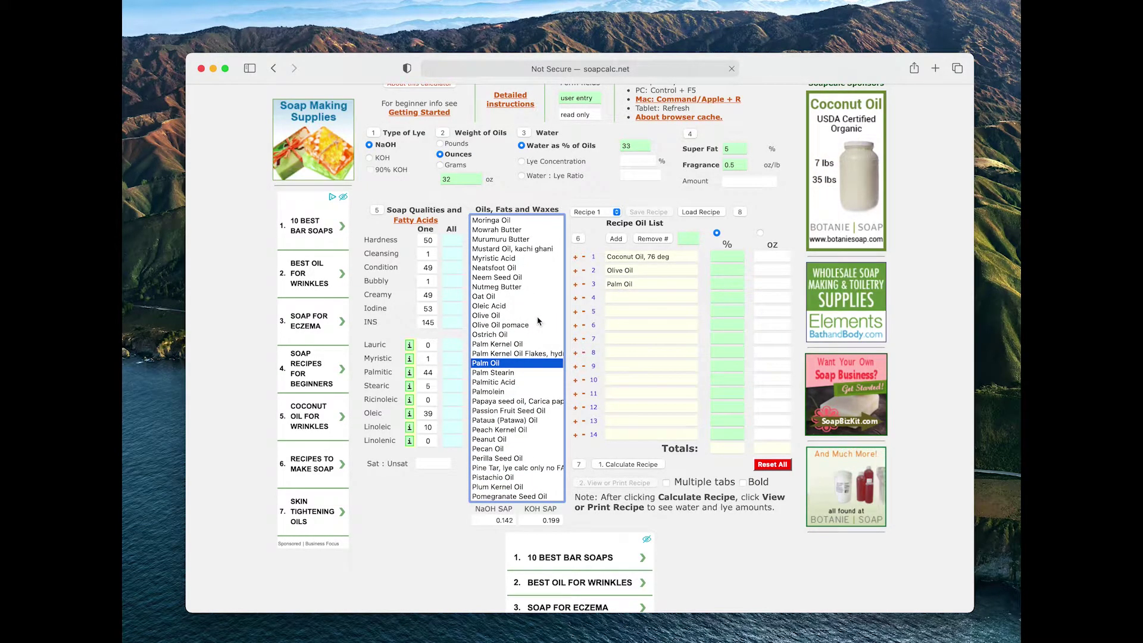
pyautogui.scroll(-1, 538, 320)
pyautogui.scroll(15, 538, 321)
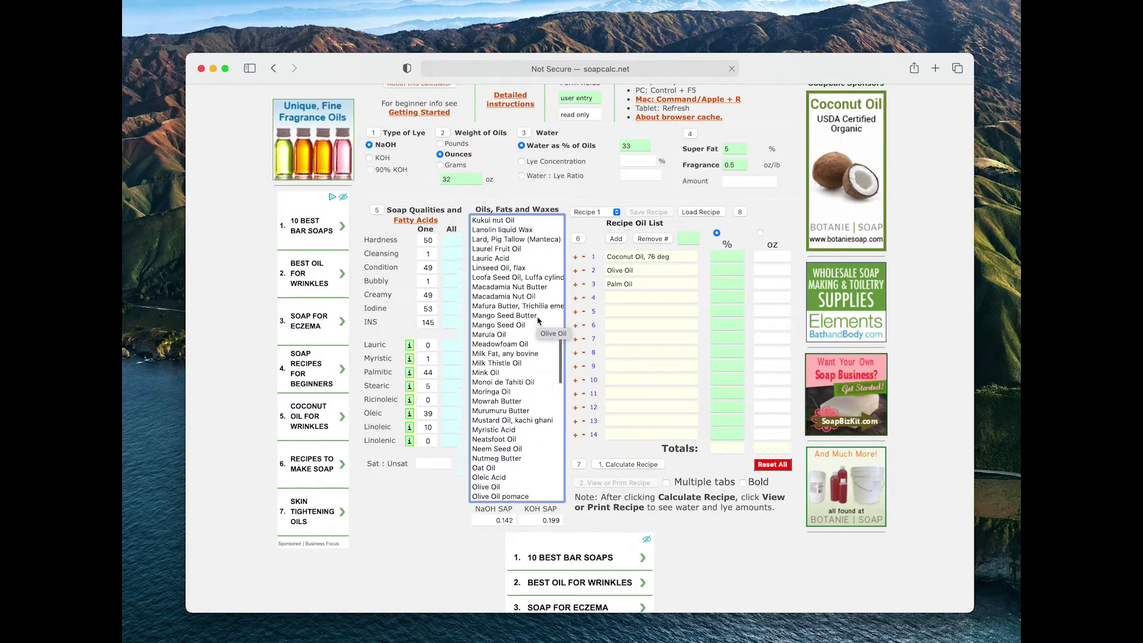
pyautogui.scroll(3, 537, 320)
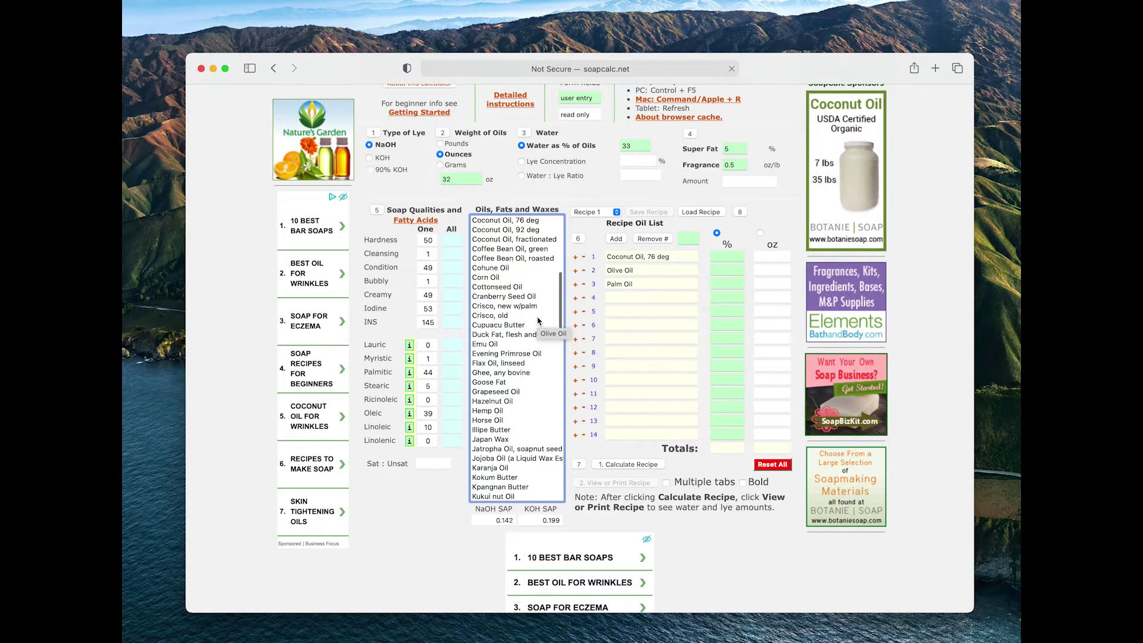
pyautogui.scroll(4, 537, 320)
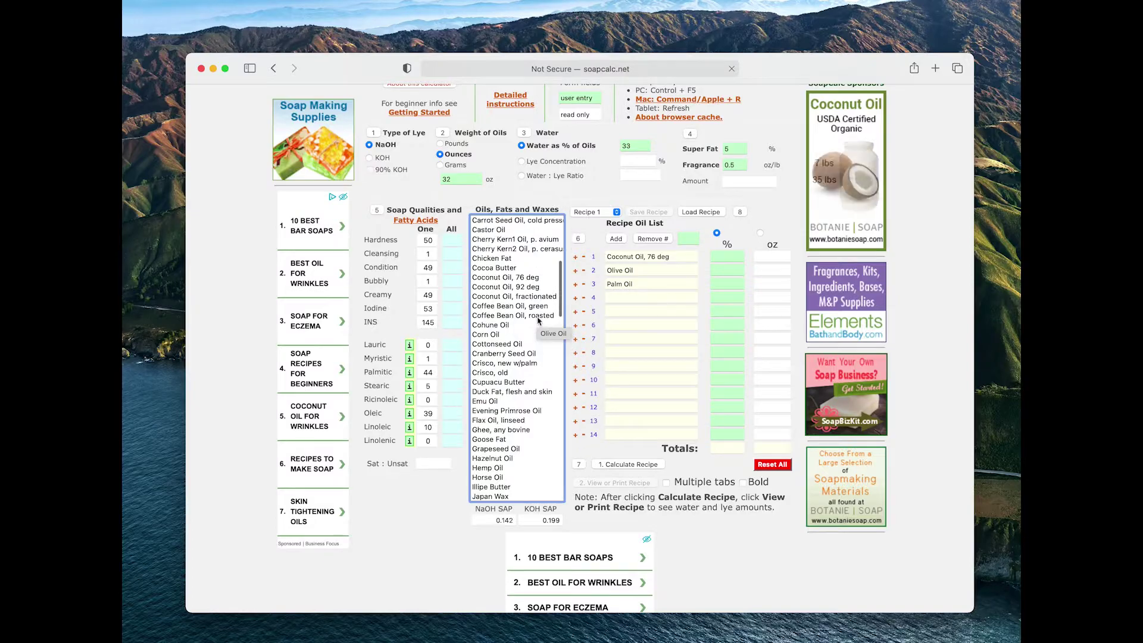
pyautogui.scroll(2, 537, 320)
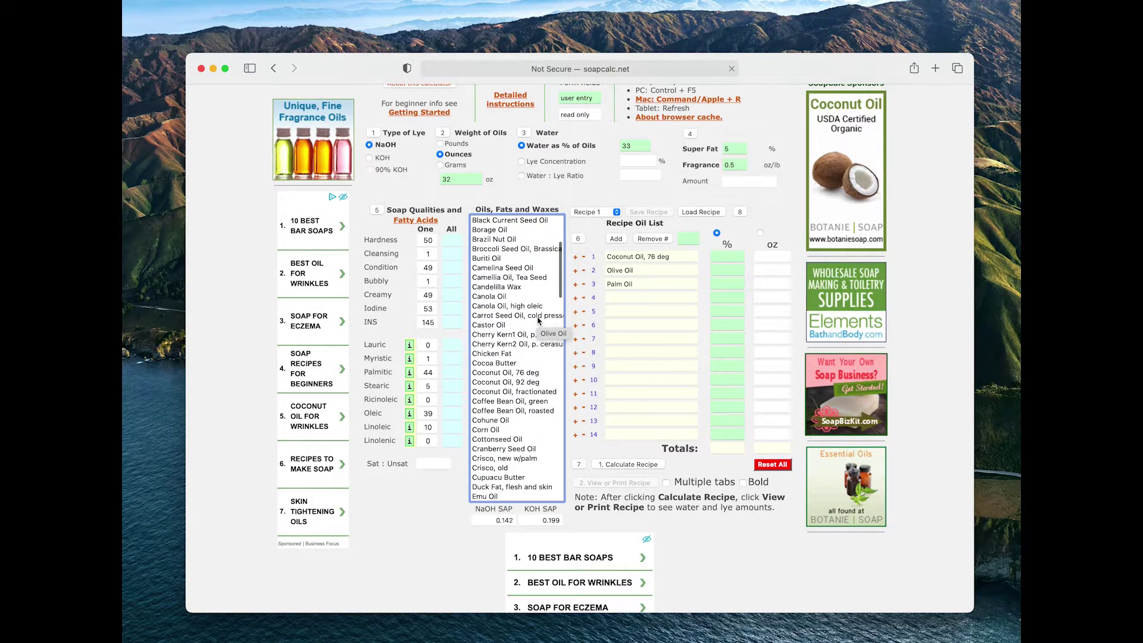
pyautogui.doubleClick(493, 325)
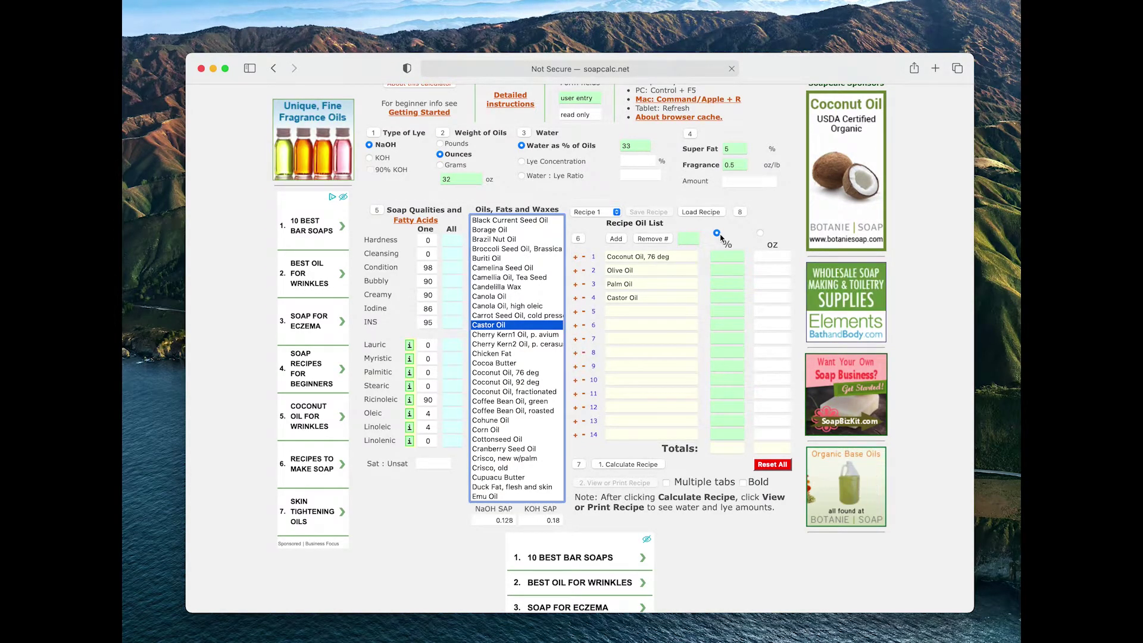
# Step: Switch the oil amounts to oz and back to %, and set Coconut Oil, 76 deg, Olive Oil and Palm Oil to 32% each
pyautogui.click(760, 232)
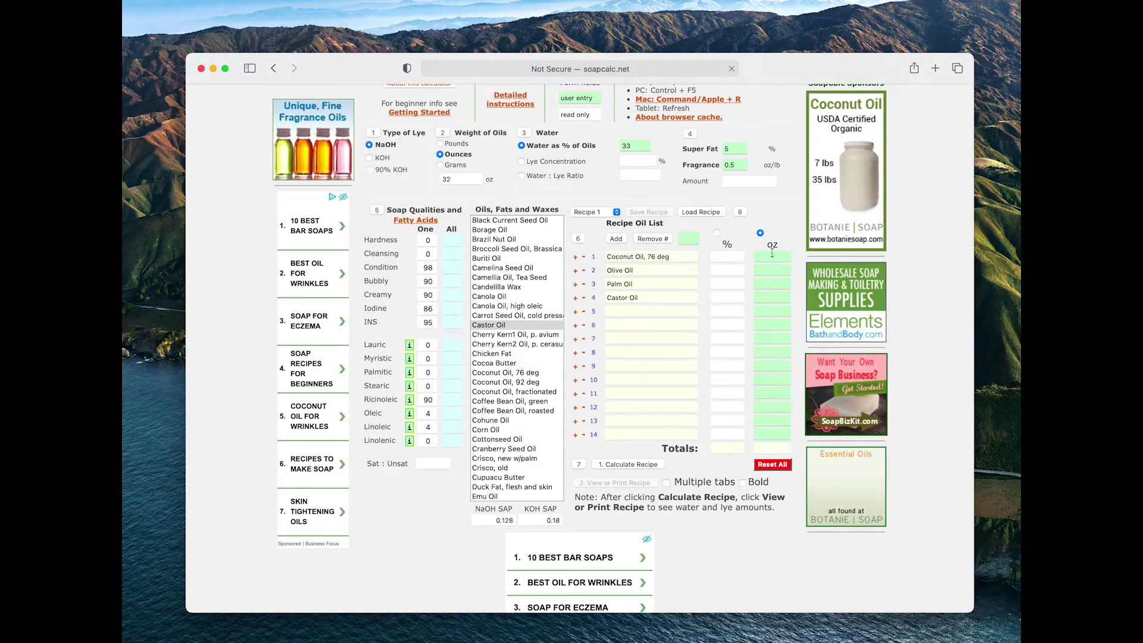
pyautogui.click(717, 233)
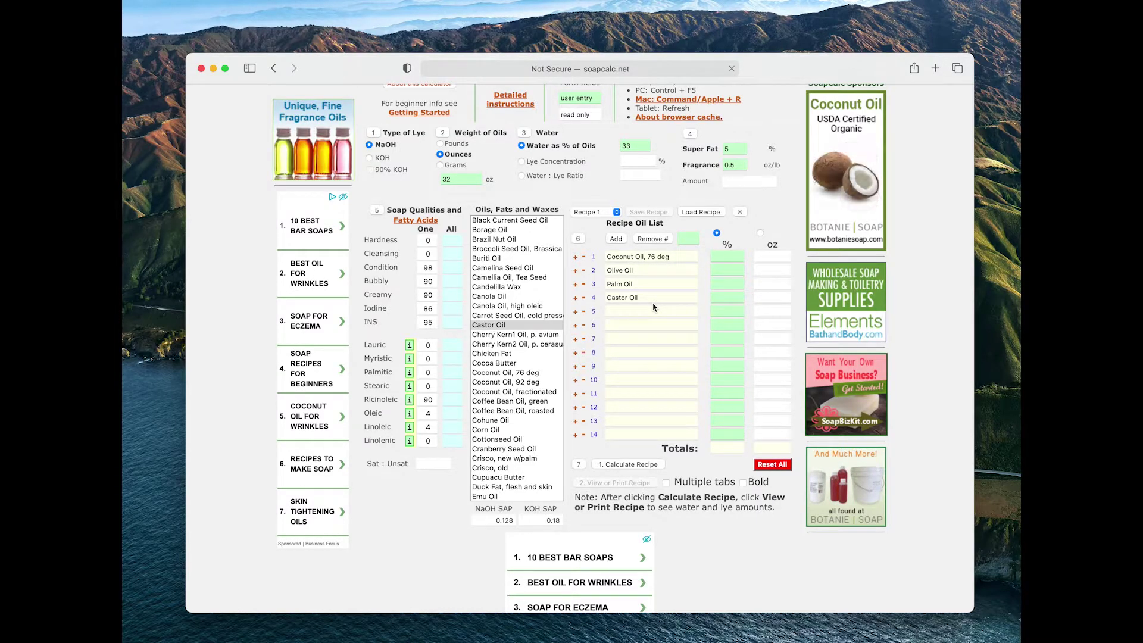
pyautogui.click(729, 257)
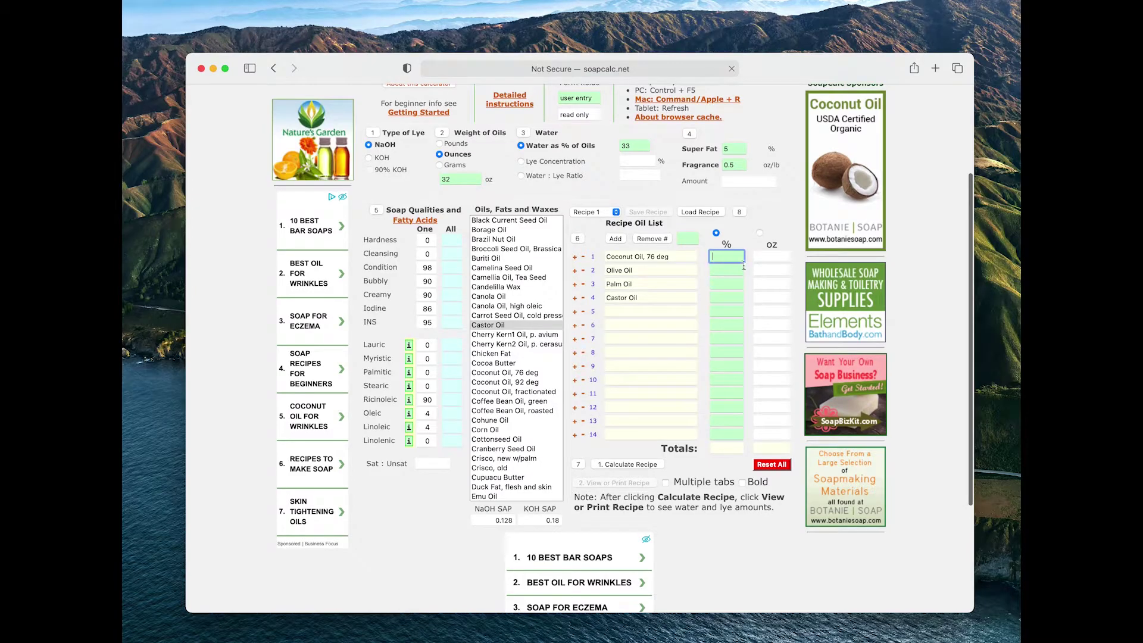
pyautogui.click(733, 271)
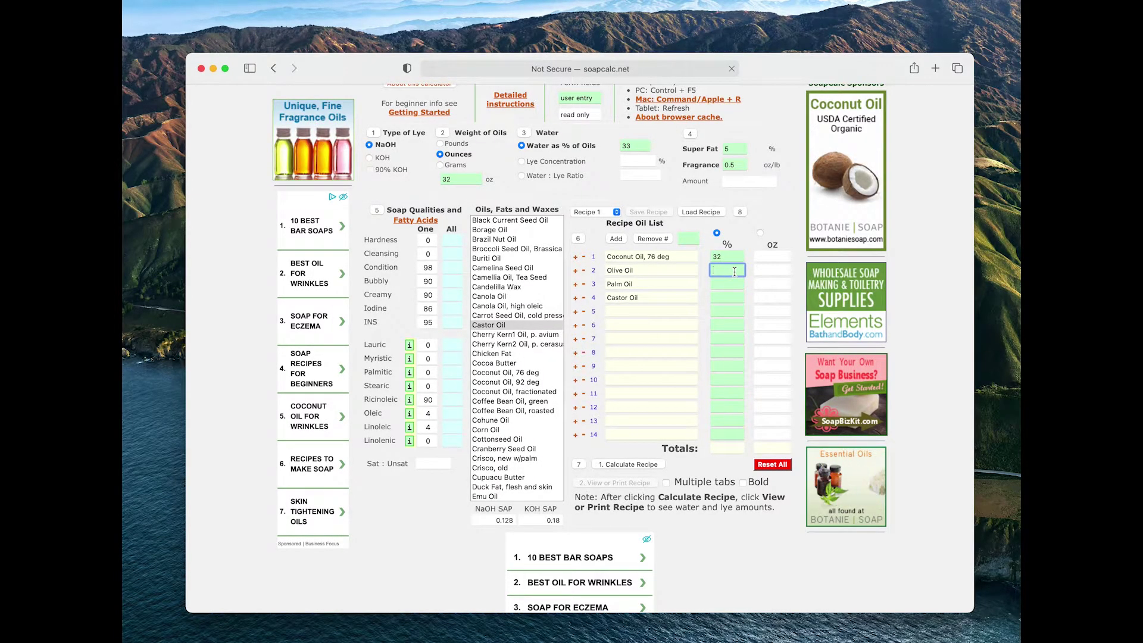
pyautogui.write('32')
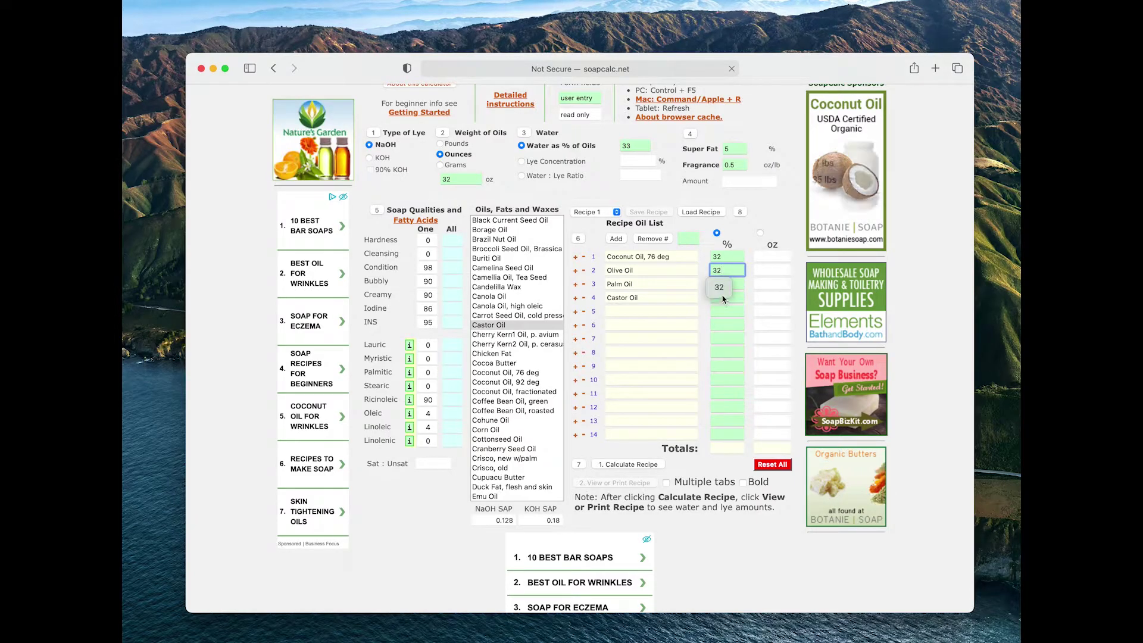
pyautogui.click(736, 285)
pyautogui.write('32')
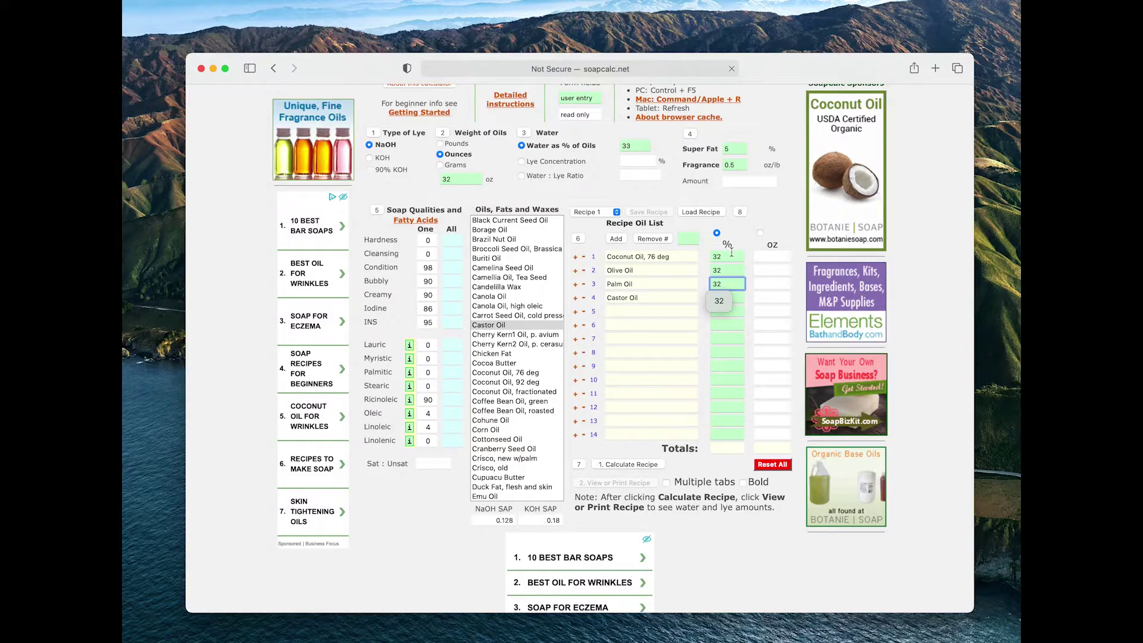
# Step: Set Castor Oil to 4% and calculate the recipe
pyautogui.click(739, 315)
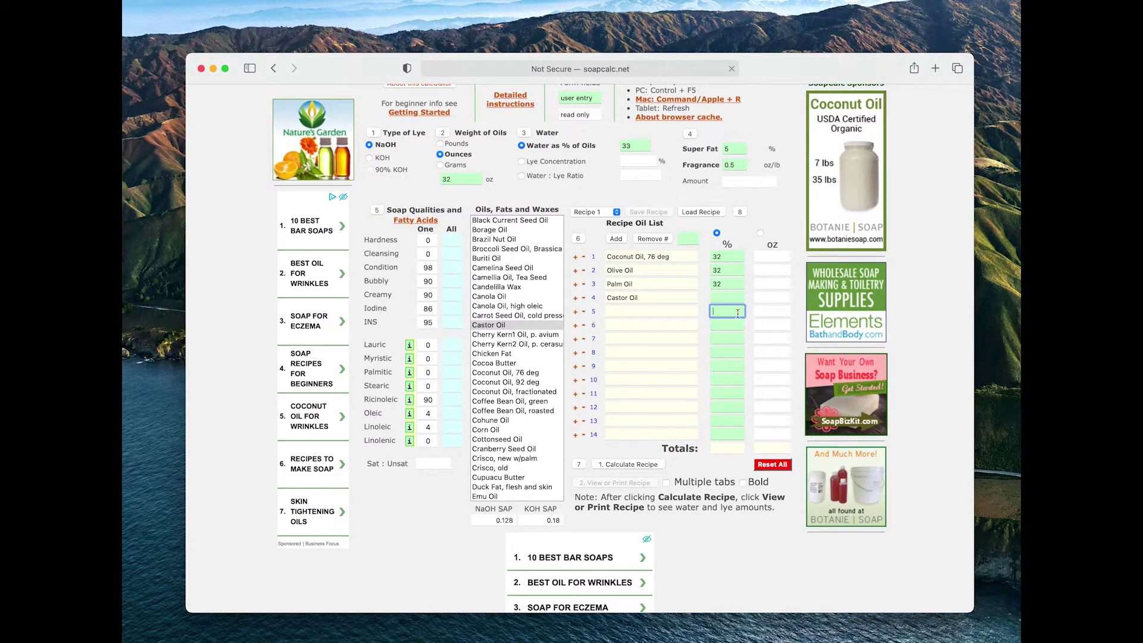
pyautogui.click(723, 297)
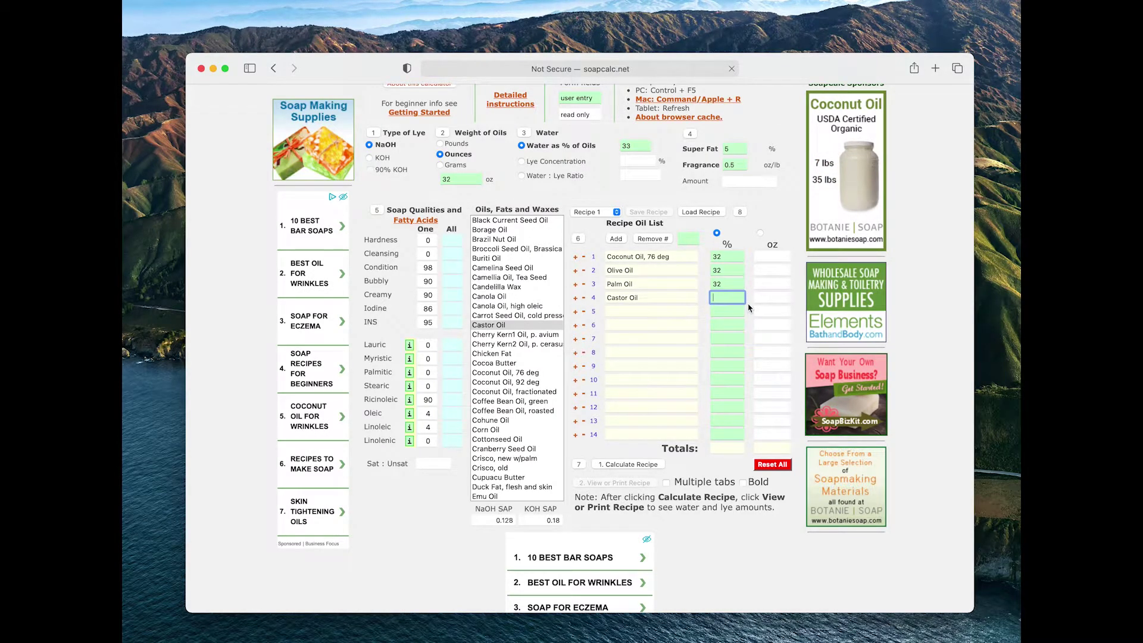
pyautogui.write('4')
pyautogui.scroll(1, 735, 285)
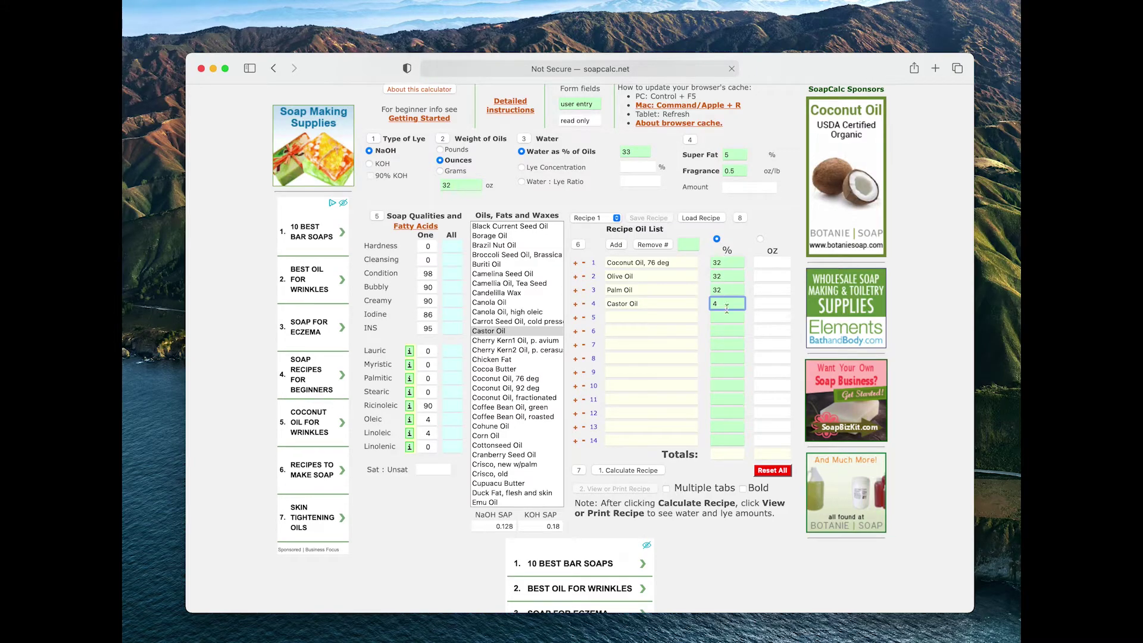
pyautogui.click(633, 472)
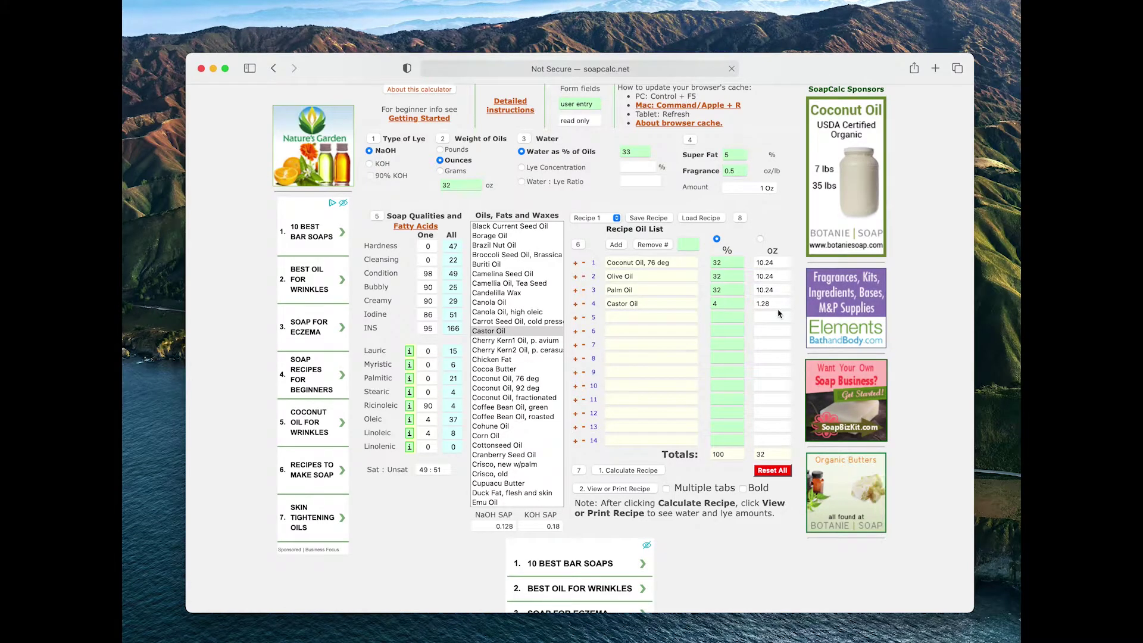
# Step: Switch the oil amounts to oz and back to %, and recalculate the recipe to view its full recipe sheet
pyautogui.click(760, 239)
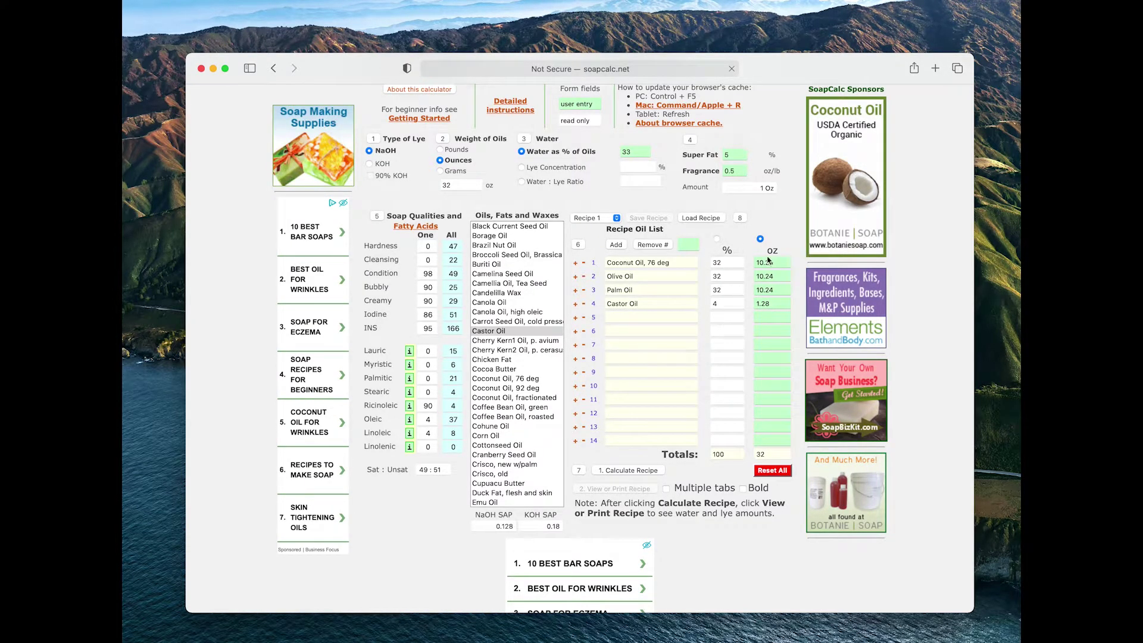
pyautogui.click(716, 238)
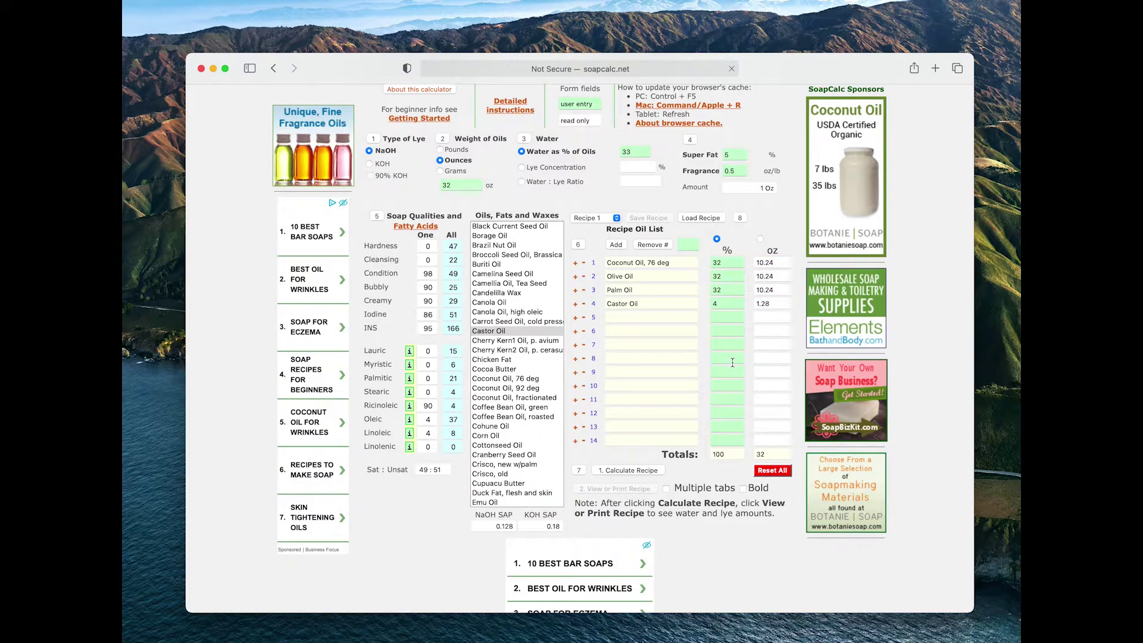
pyautogui.click(634, 472)
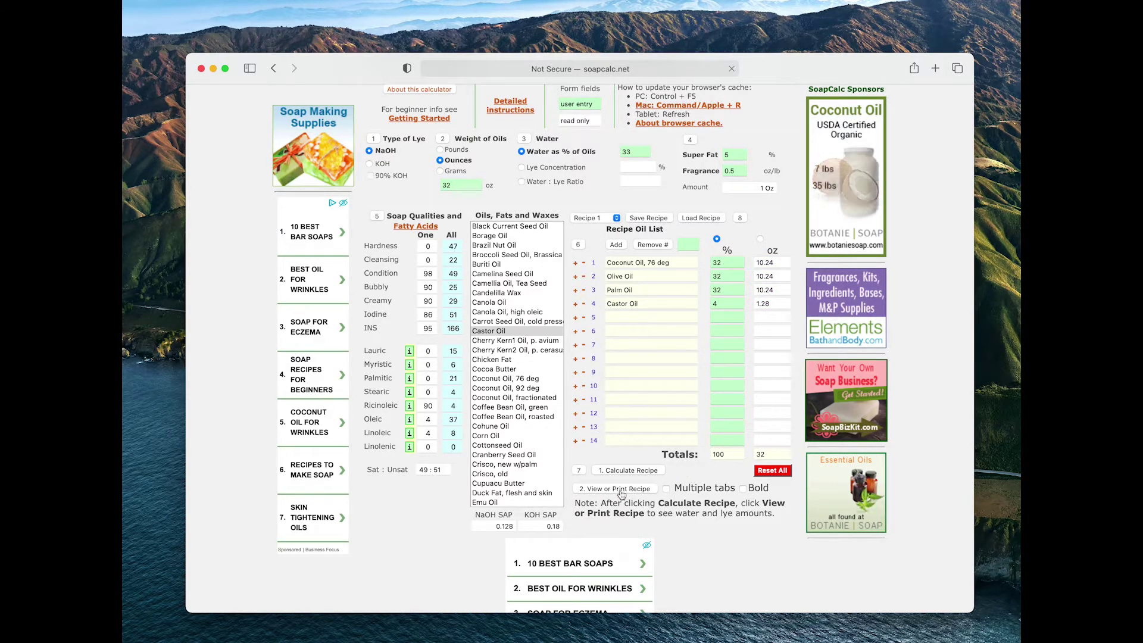
pyautogui.click(621, 490)
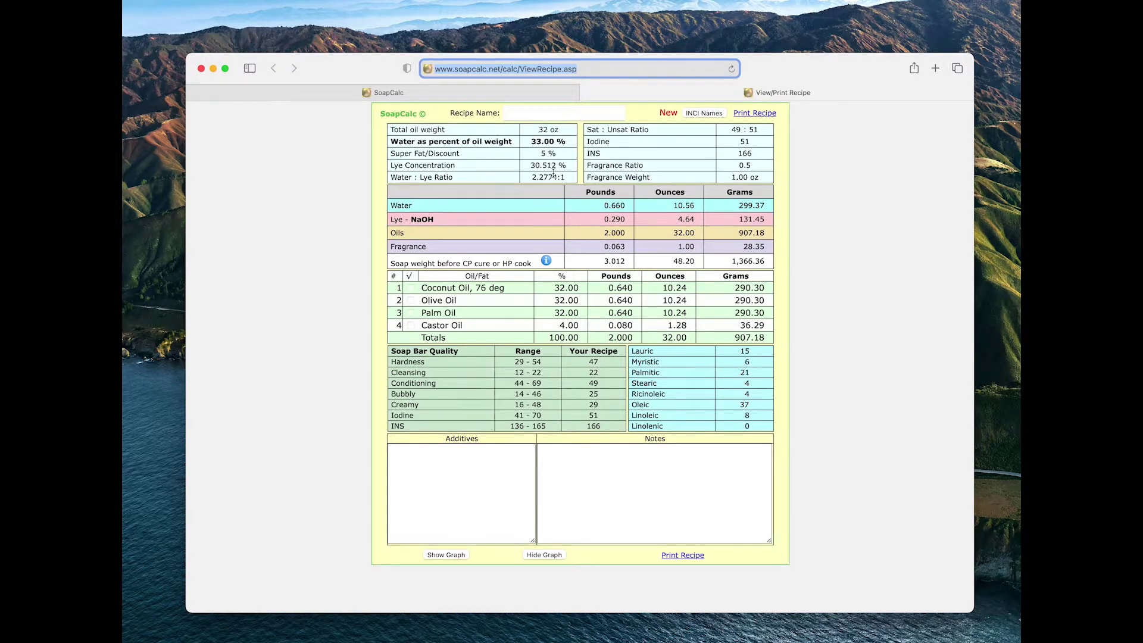
# Step: Name the recipe 2lb on the recipe sheet, and visit the empty Additives and Notes fields
pyautogui.click(511, 113)
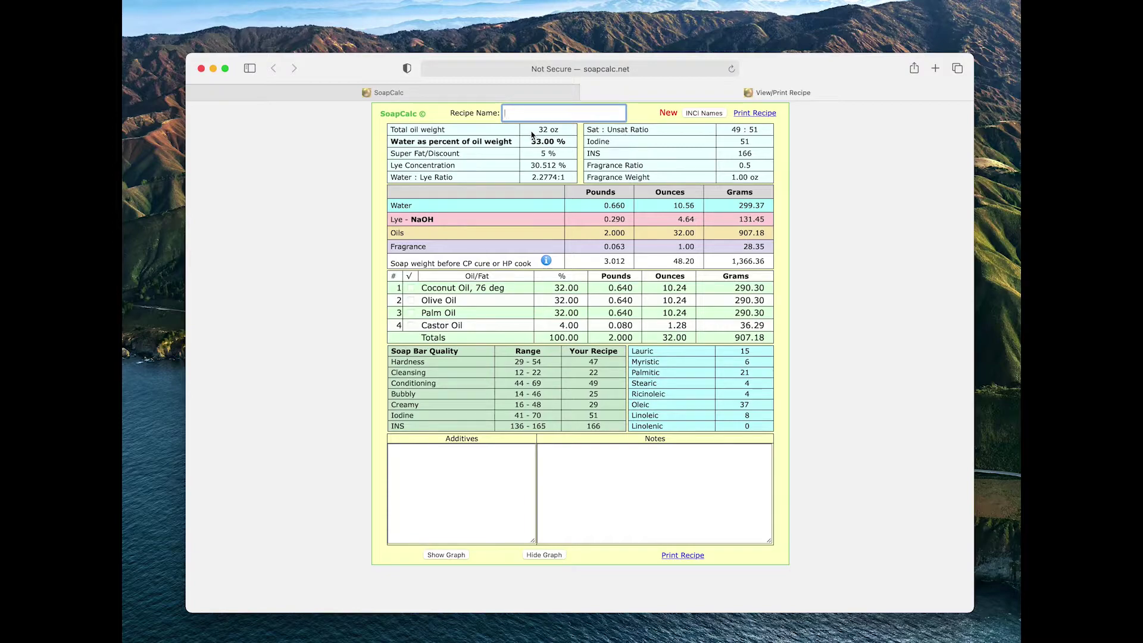
pyautogui.write('2lb')
pyautogui.scroll(-1, 581, 334)
pyautogui.scroll(1, 509, 233)
pyautogui.click(411, 456)
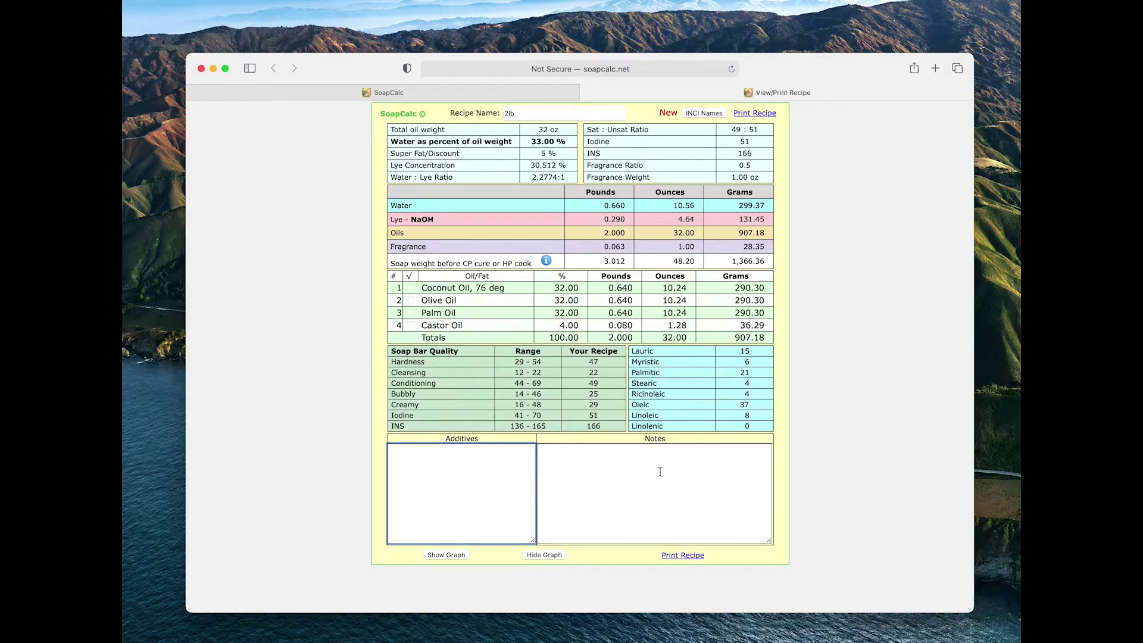
pyautogui.click(560, 460)
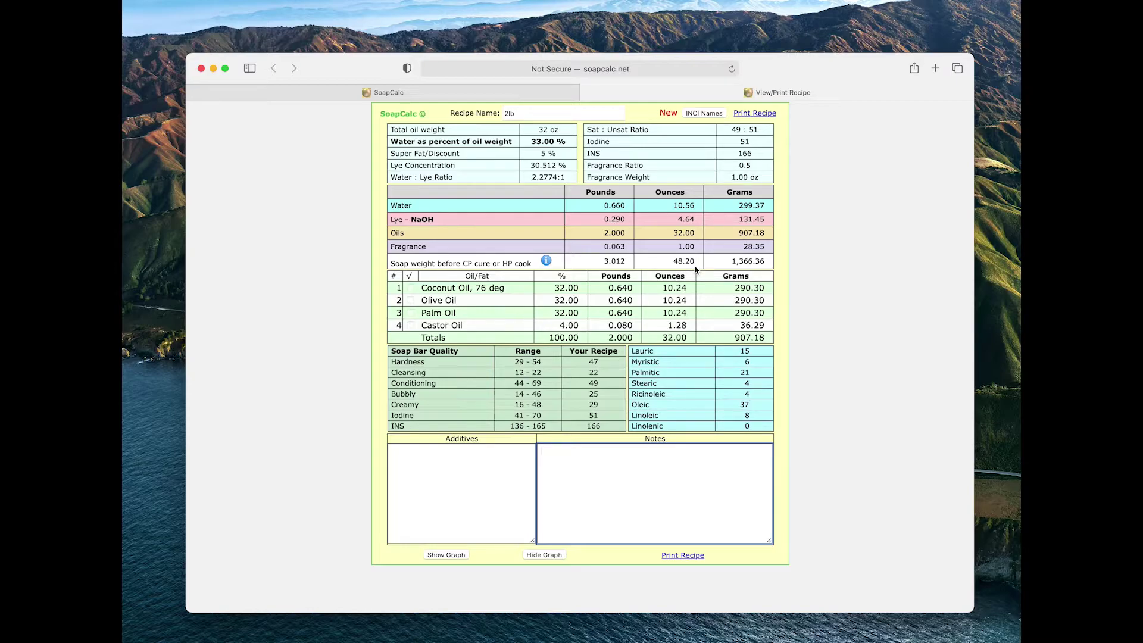
# Step: Set the weight of oils to 29 oz, recalculate, and view the updated recipe sheet
pyautogui.click(472, 94)
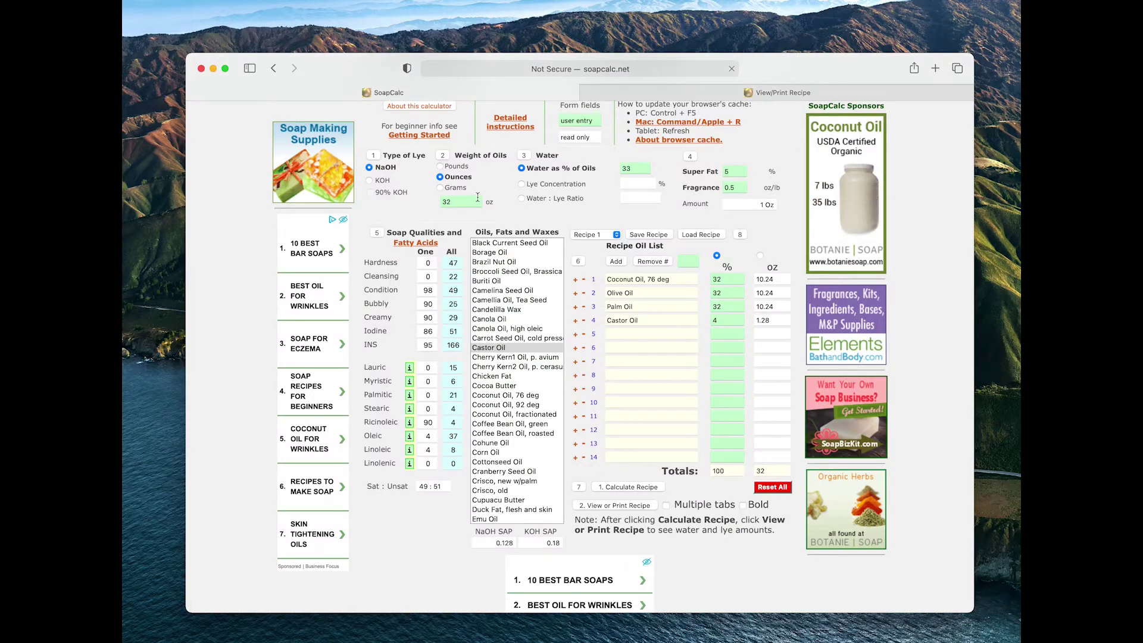
pyautogui.click(455, 202)
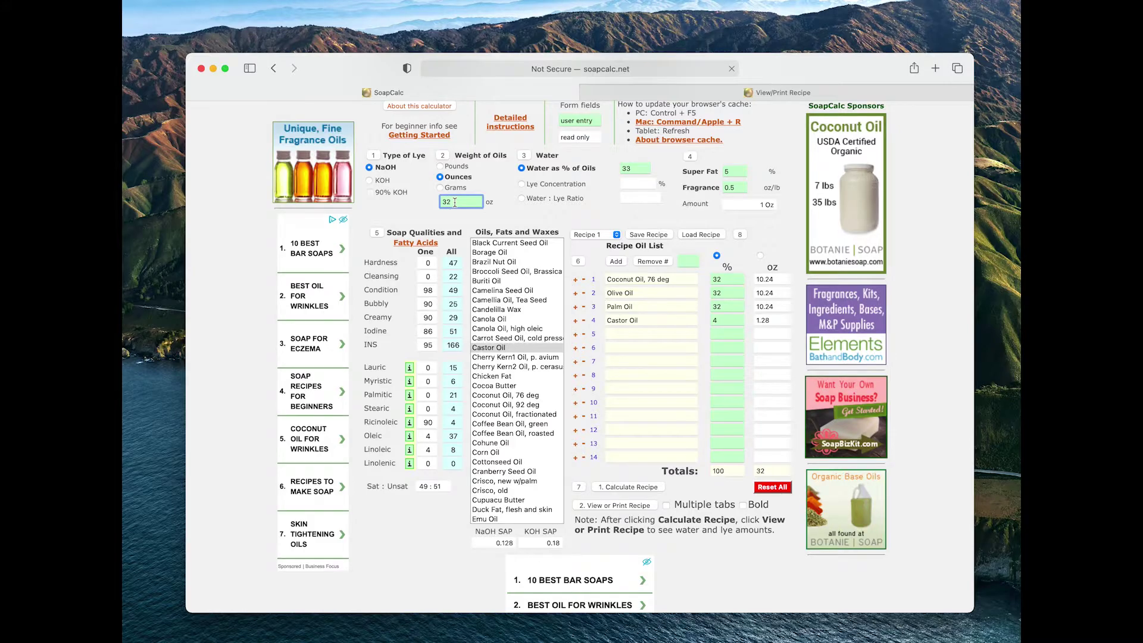
pyautogui.press('BackSpace')
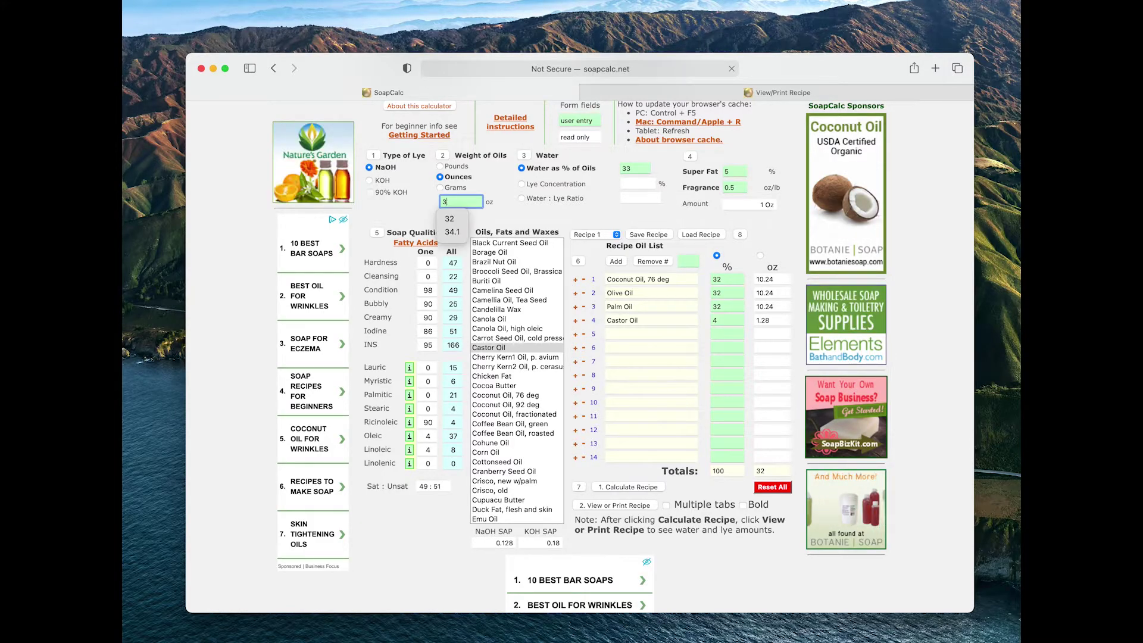
pyautogui.press('BackSpace')
pyautogui.write('29')
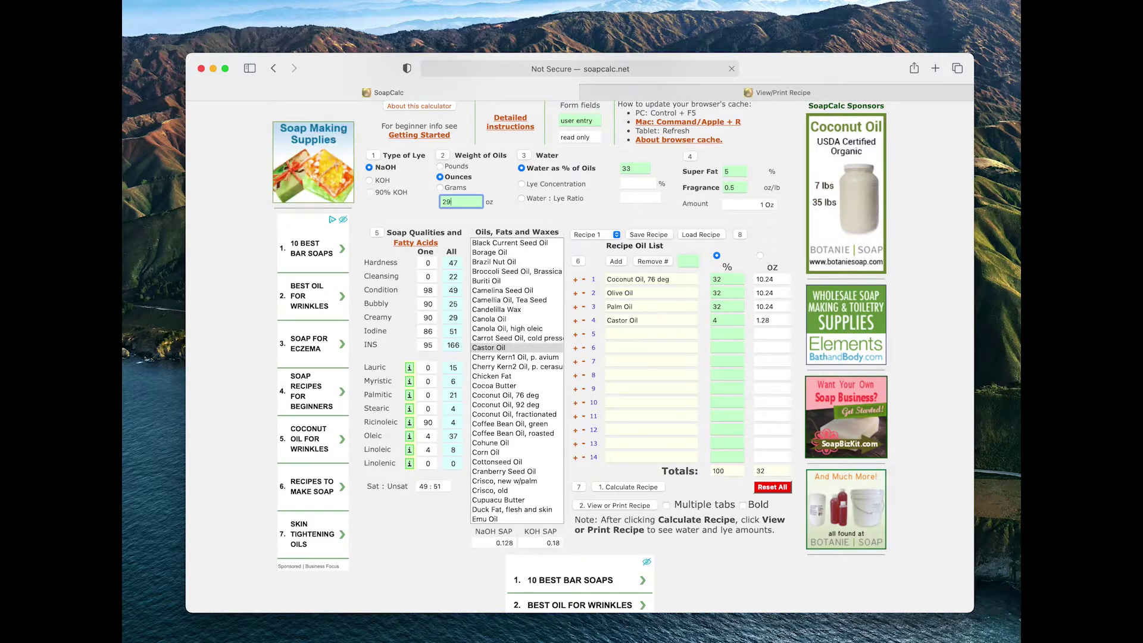
pyautogui.click(628, 492)
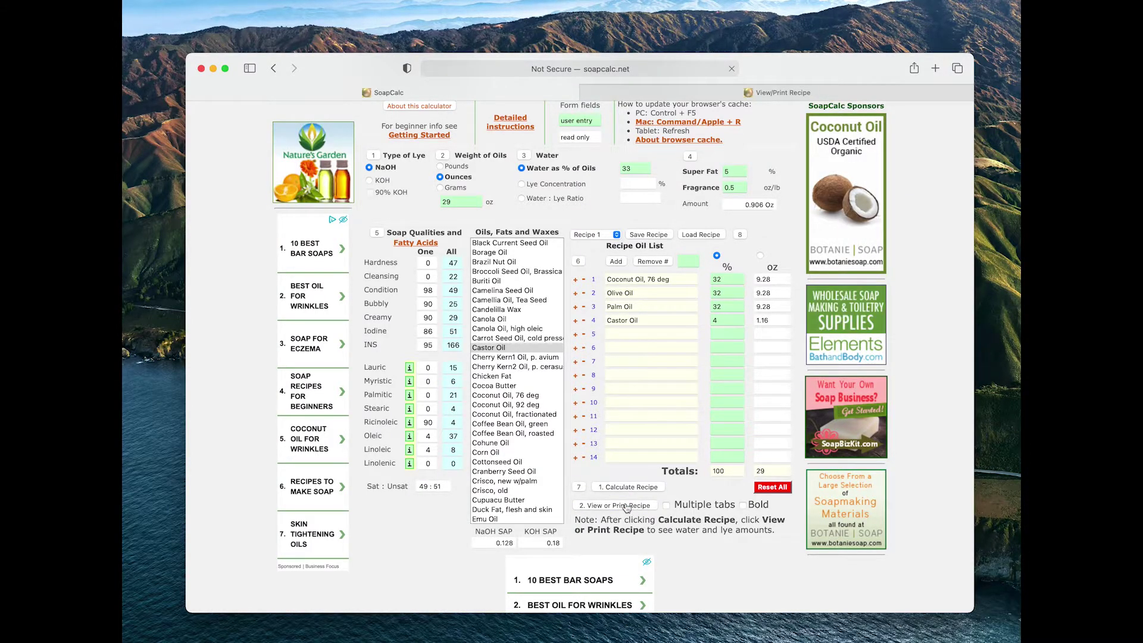
pyautogui.click(788, 96)
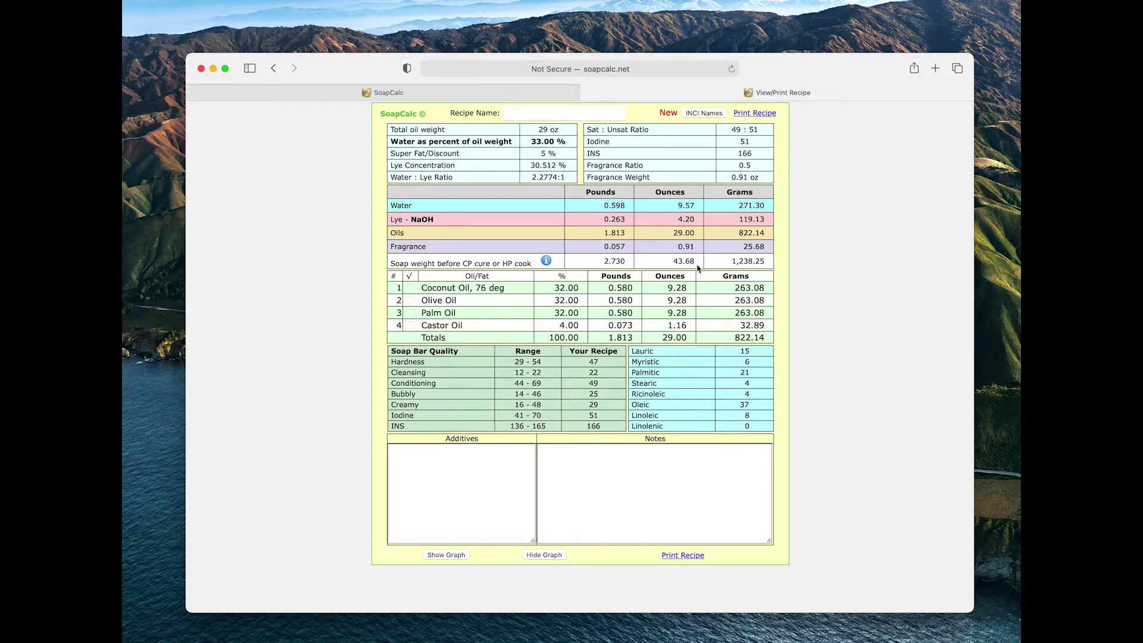
# Step: Set the weight of oils to 32 oz, recalculate, and return to the recipe sheet
pyautogui.click(408, 93)
pyautogui.doubleClick(462, 202)
pyautogui.press('BackSpace')
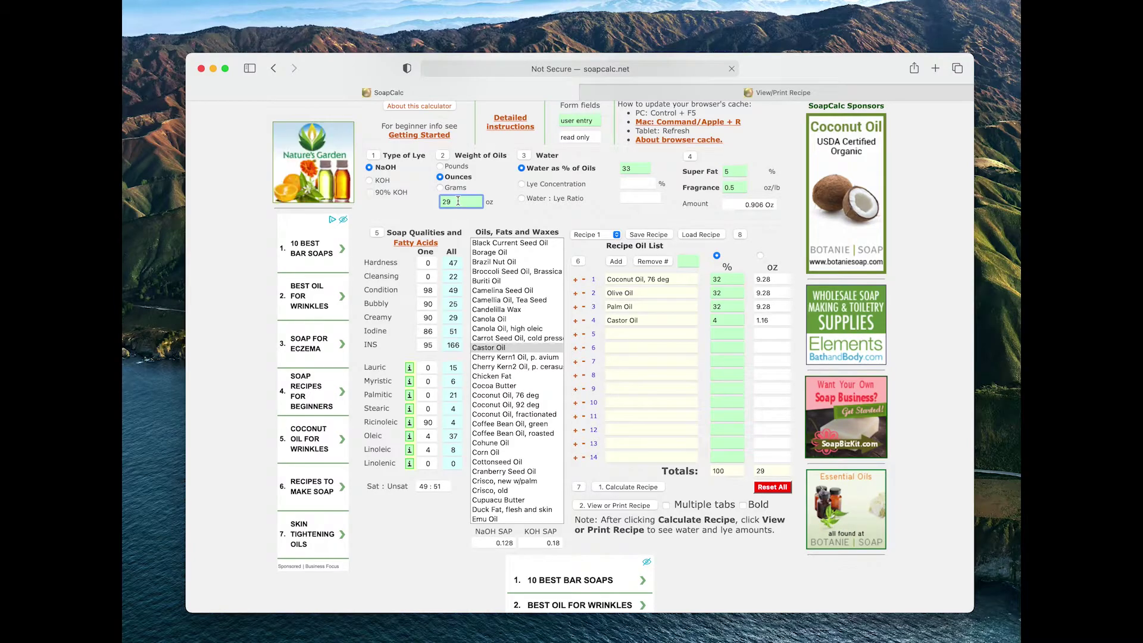
pyautogui.write('32')
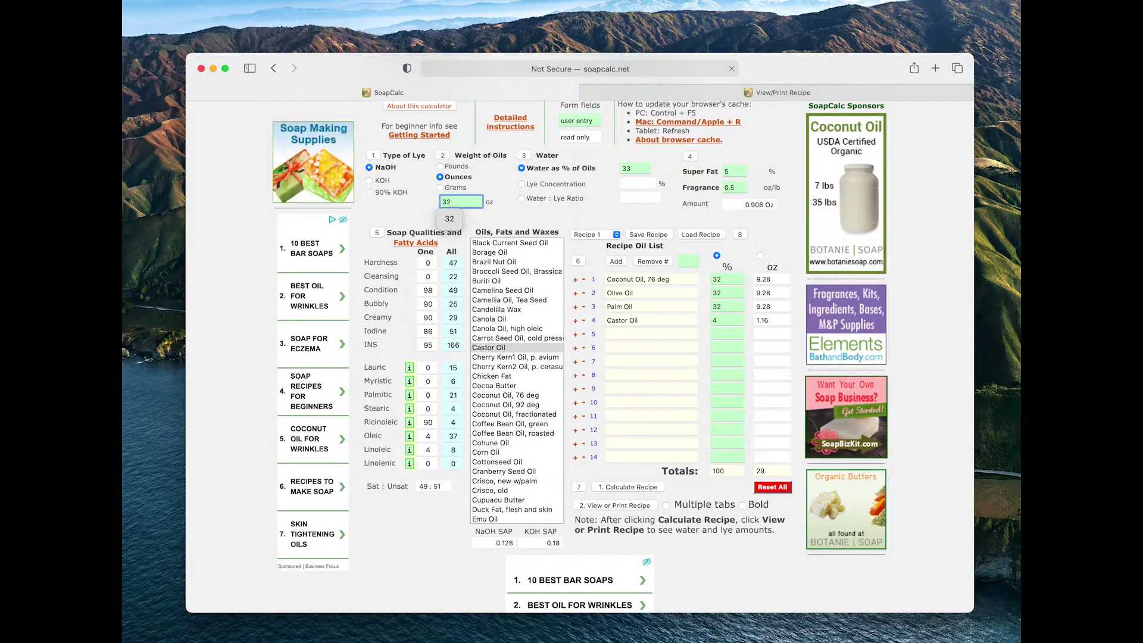
pyautogui.click(632, 487)
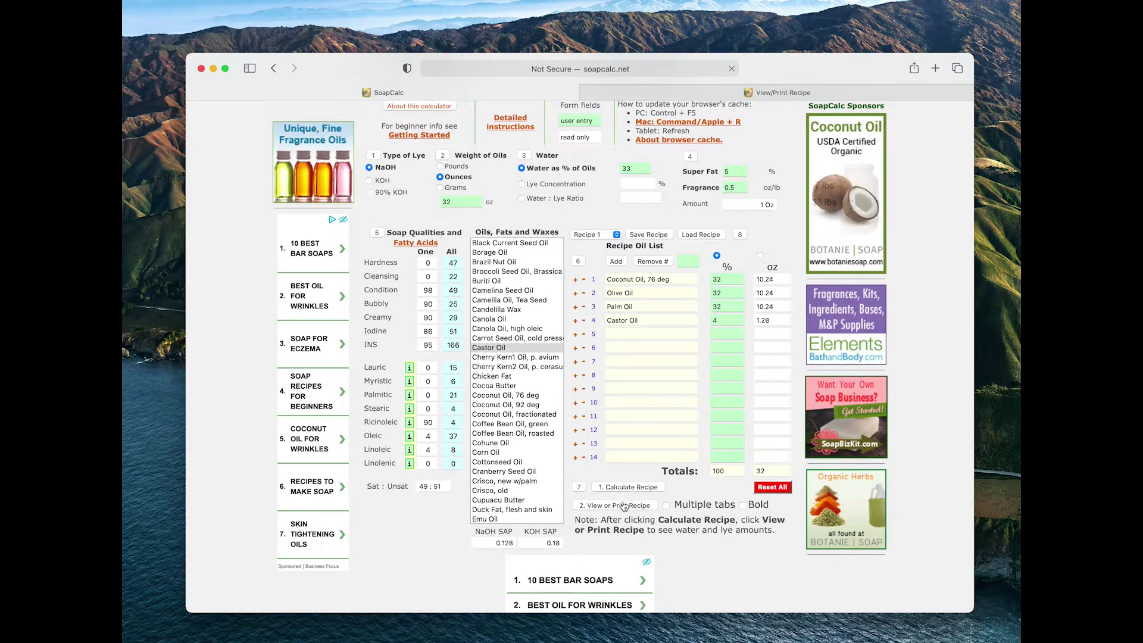
pyautogui.hotkey('ctrl', 'Tab')
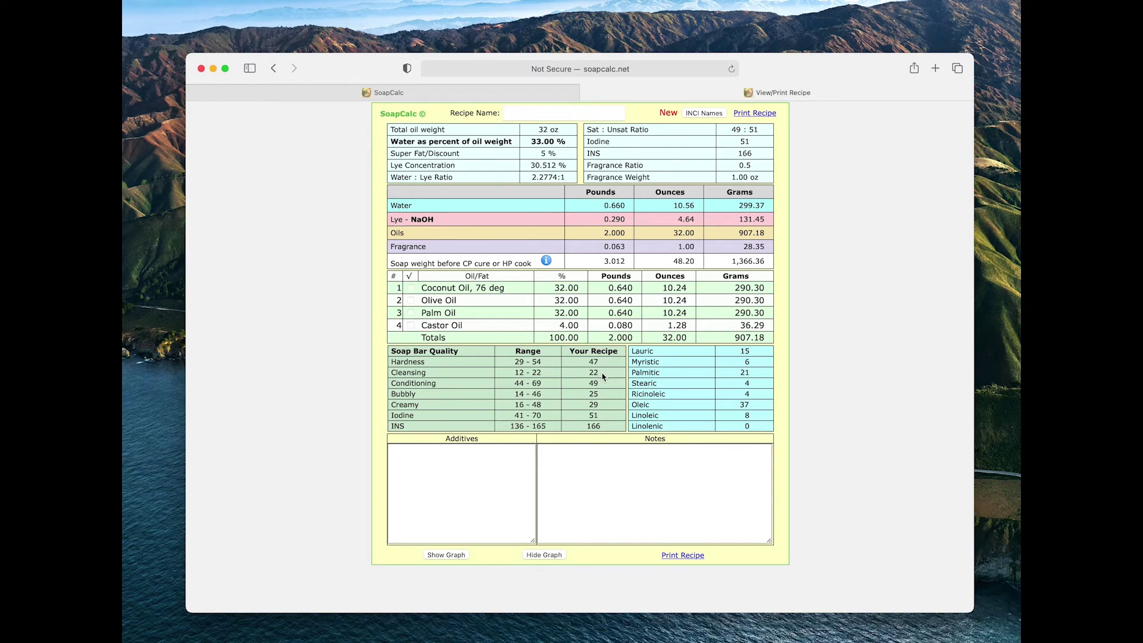
# Step: Show the graphs of the soap qualities and fatty acids, examine them, and hide them again
pyautogui.click(459, 557)
pyautogui.scroll(-5, 492, 540)
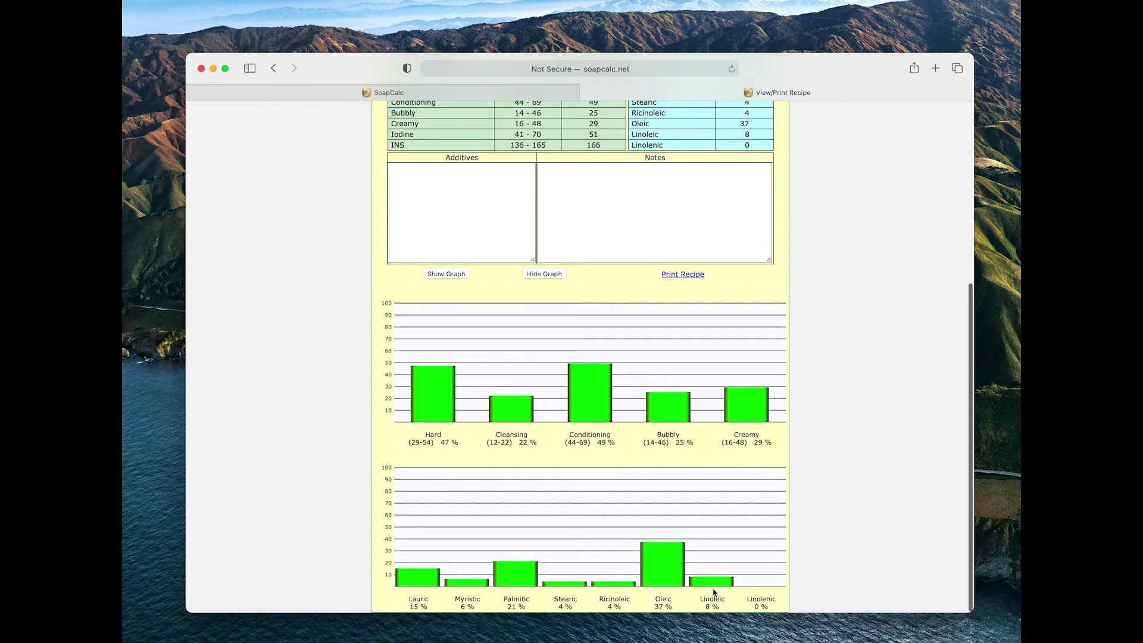
pyautogui.click(557, 276)
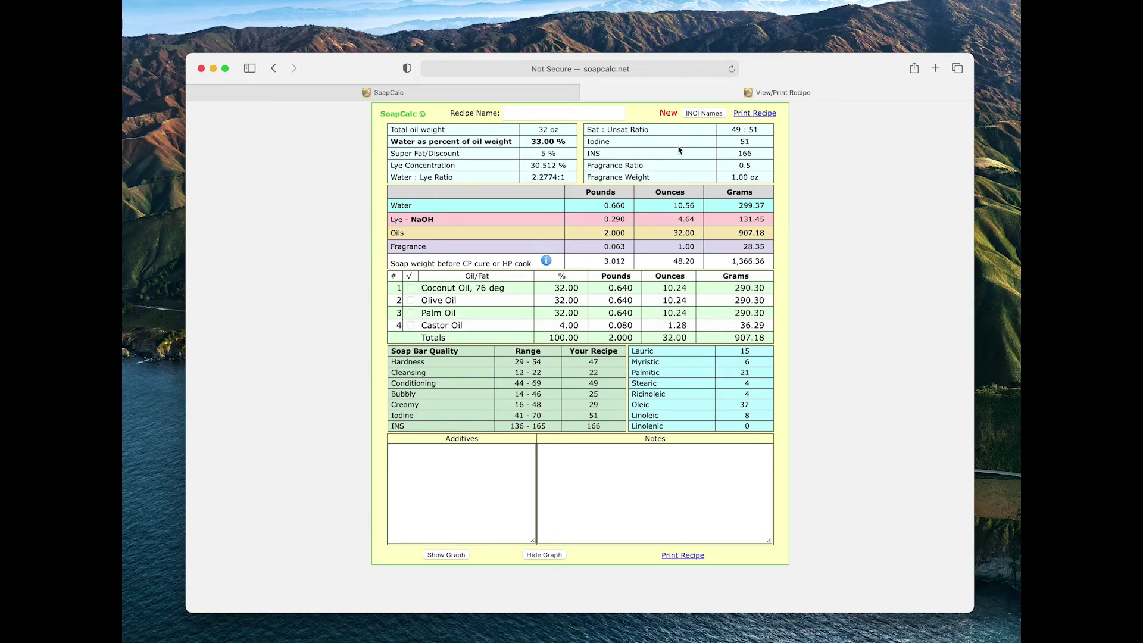
# Step: View the INCI names of the recipe's oils, and preview the recipe printout without printing it
pyautogui.click(712, 114)
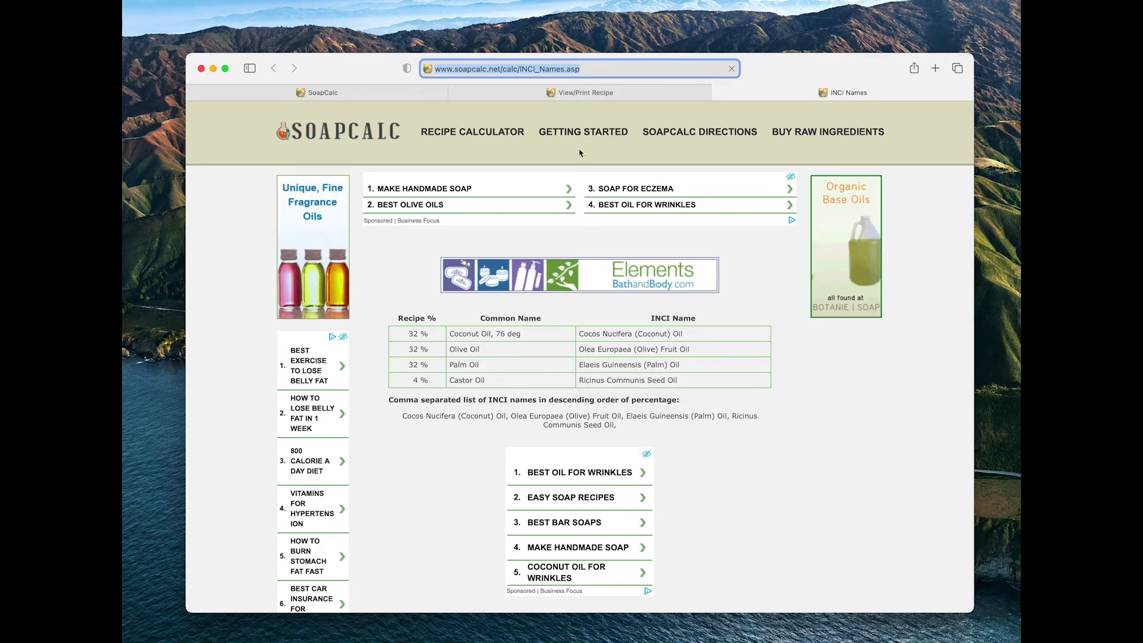
pyautogui.click(596, 99)
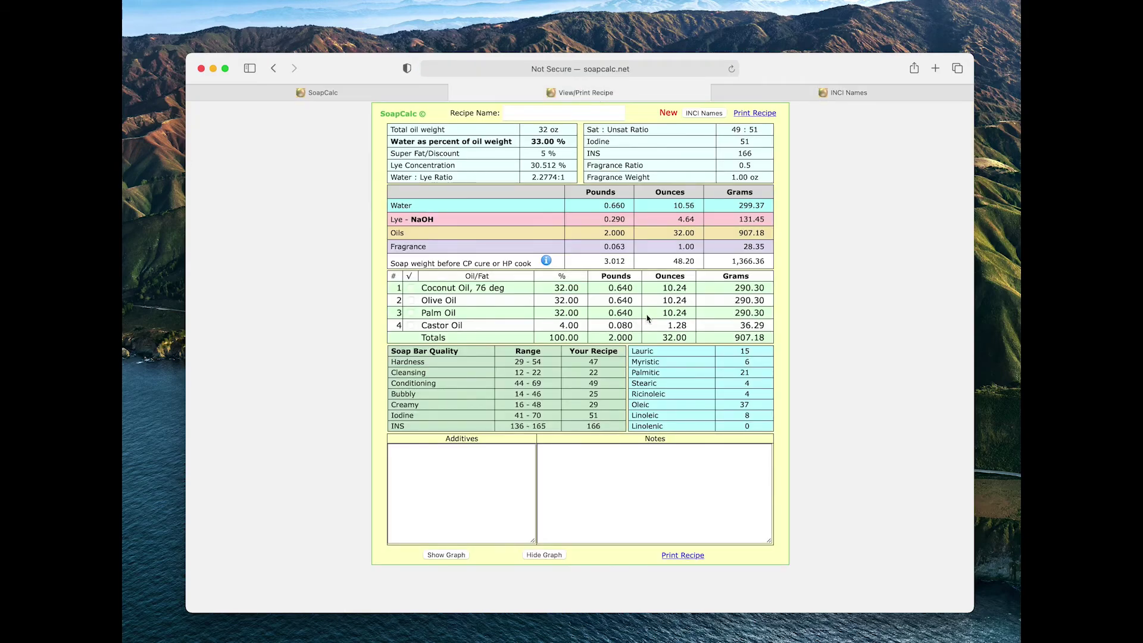
pyautogui.click(760, 114)
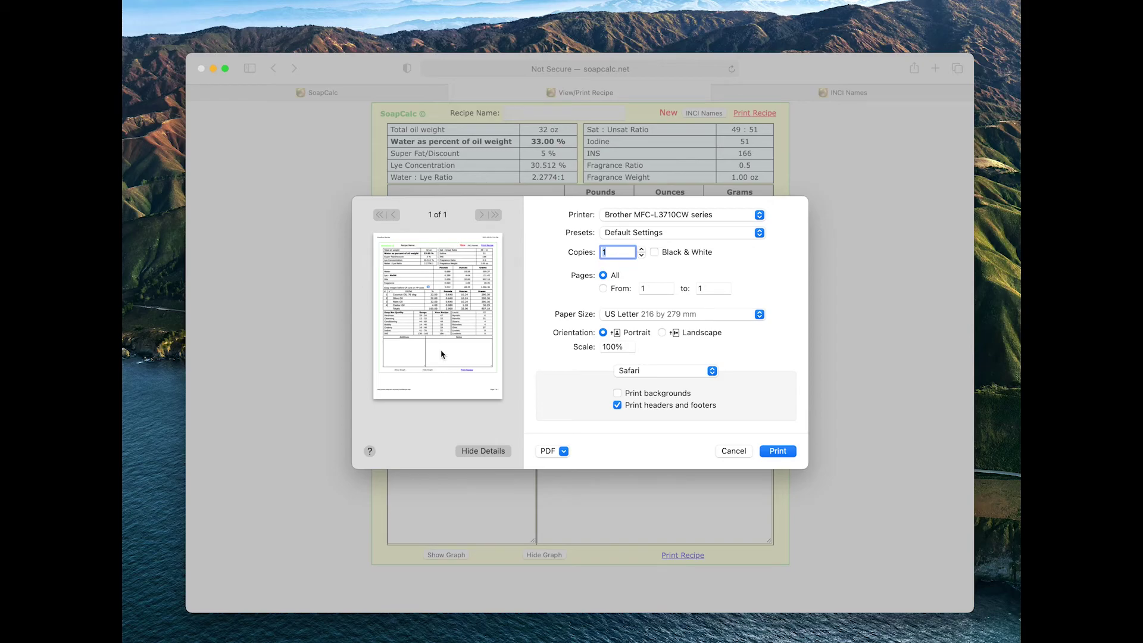
pyautogui.click(736, 452)
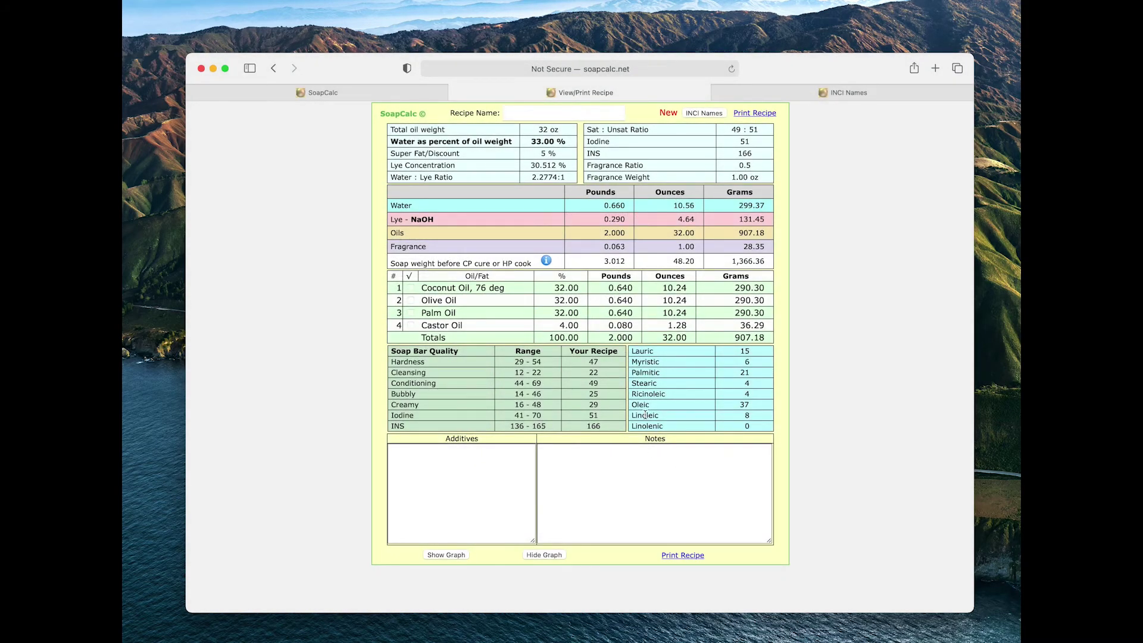